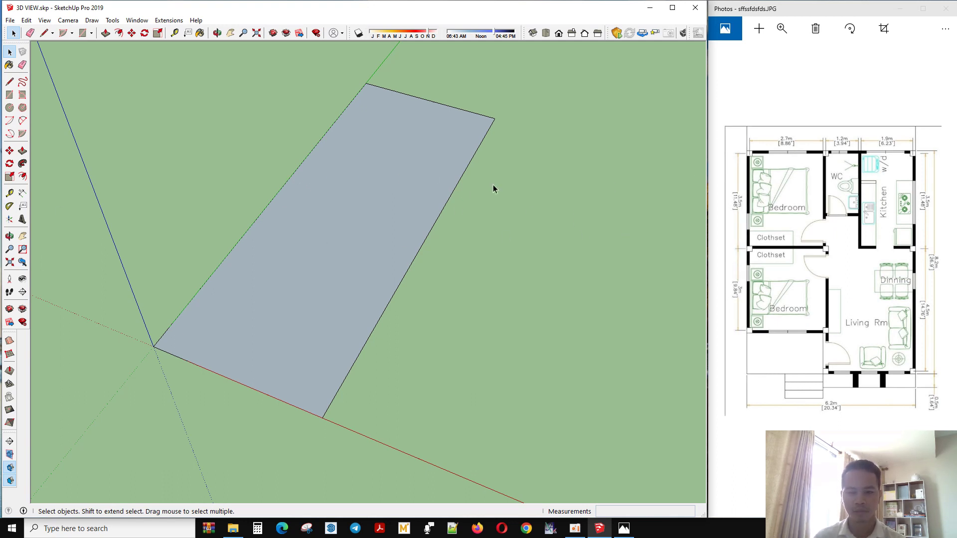
Lay a first guide line along the floor face's long edge with the Tape Measure.
{"action": "scroll", "coordinate": [523, 257], "scroll_direction": "down", "scroll_amount": 2}
{"action": "scroll", "coordinate": [423, 272], "scroll_direction": "up", "scroll_amount": 3}
{"action": "scroll", "coordinate": [434, 267], "scroll_direction": "up", "scroll_amount": 1}
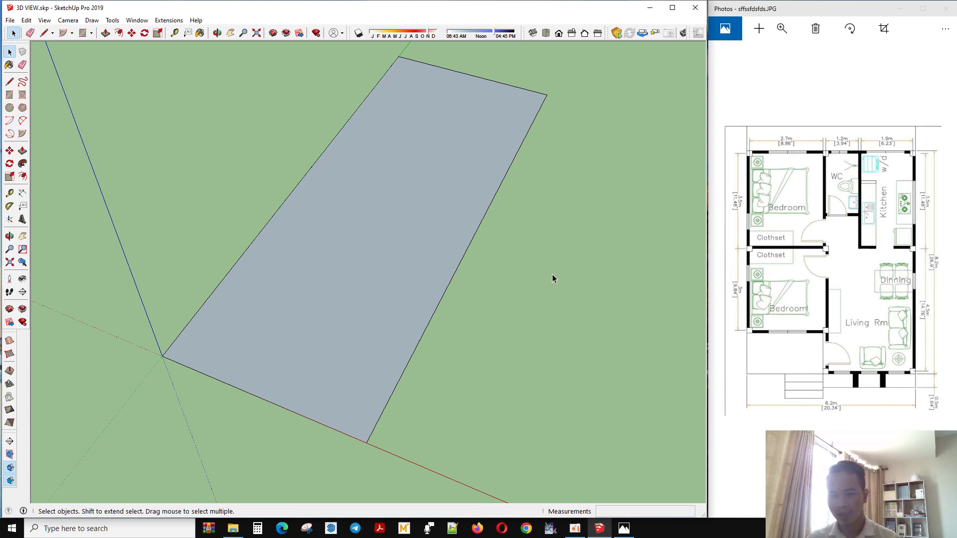
{"action": "scroll", "coordinate": [564, 303], "scroll_direction": "down", "scroll_amount": 1}
{"action": "scroll", "coordinate": [472, 261], "scroll_direction": "up", "scroll_amount": 2}
{"action": "middle_click_drag", "start_coordinate": [476, 256], "coordinate": [416, 294]}
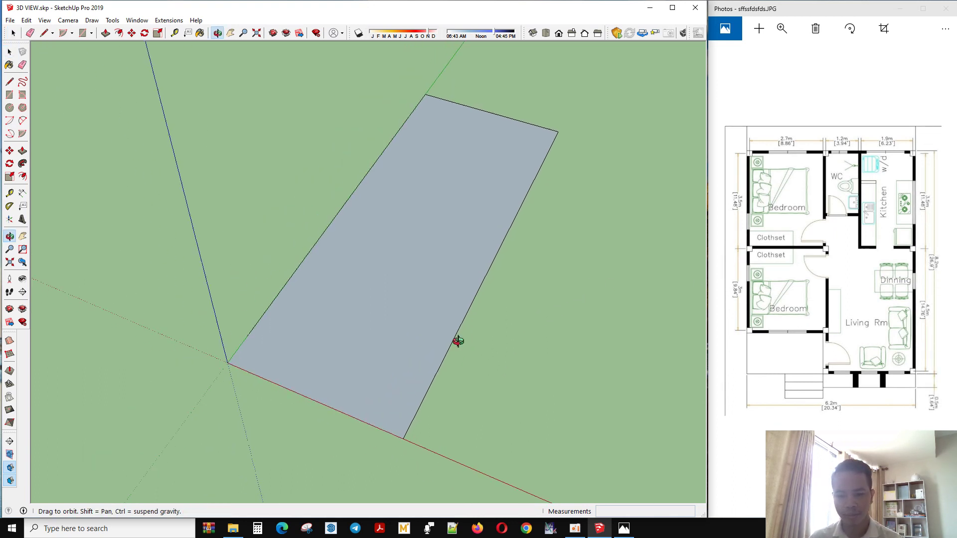
{"action": "scroll", "coordinate": [402, 294], "scroll_direction": "up", "scroll_amount": 2}
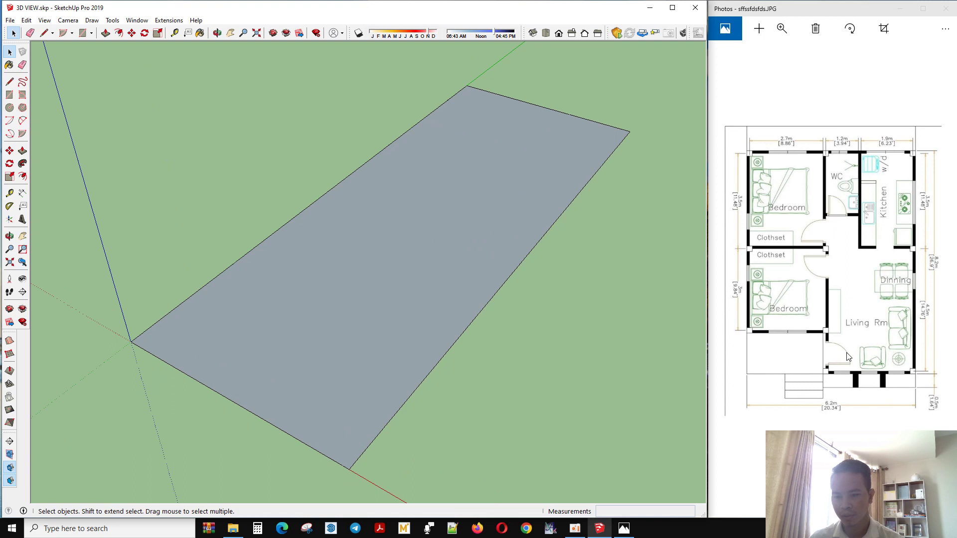
{"action": "mouse_move", "coordinate": [766, 144]}
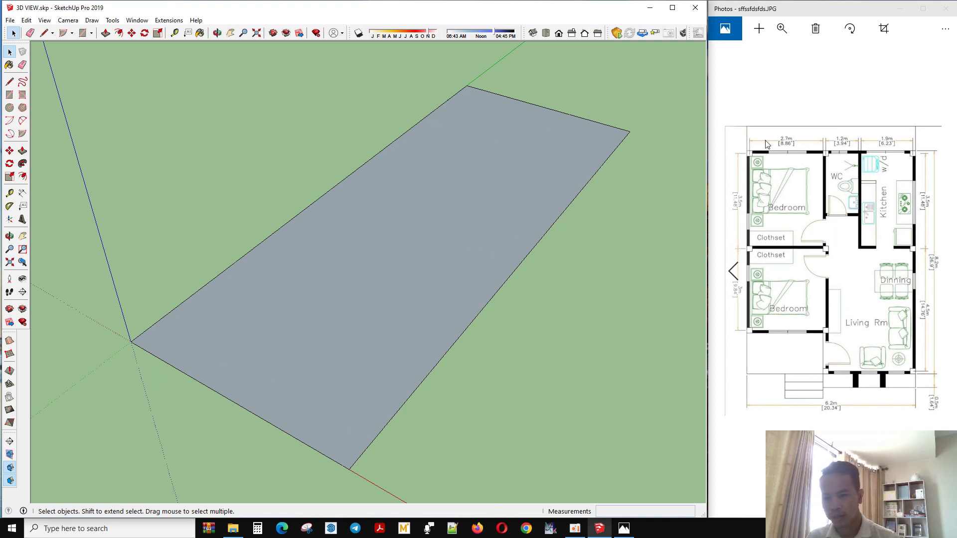
{"action": "scroll", "coordinate": [294, 337], "scroll_direction": "down", "scroll_amount": 1}
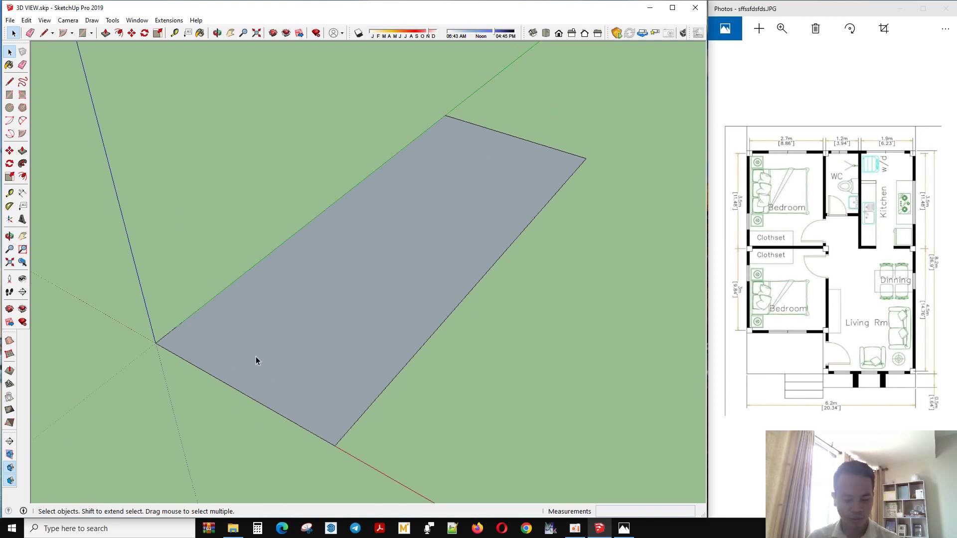
{"action": "key", "text": "t"}
{"action": "left_click", "coordinate": [207, 373]}
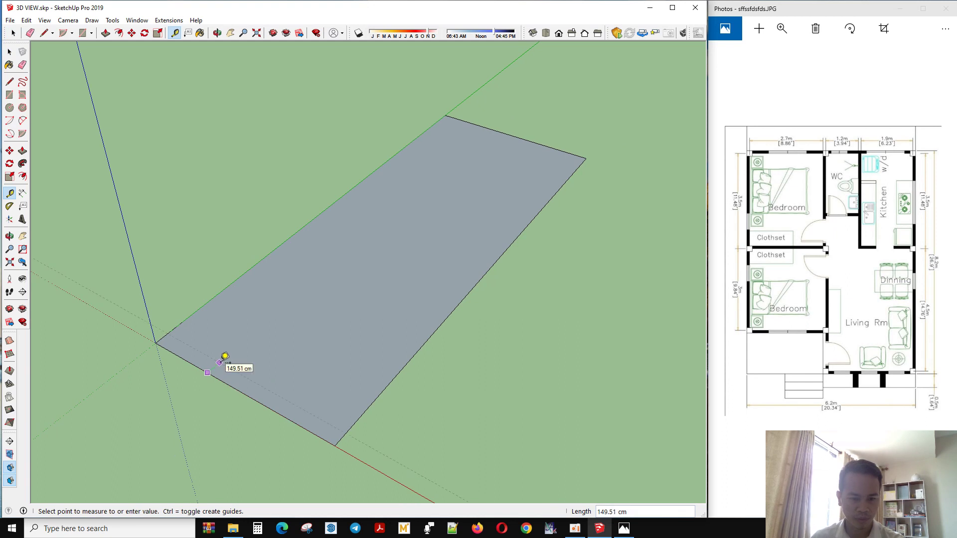
{"action": "key", "text": "space"}
{"action": "key", "text": "t"}
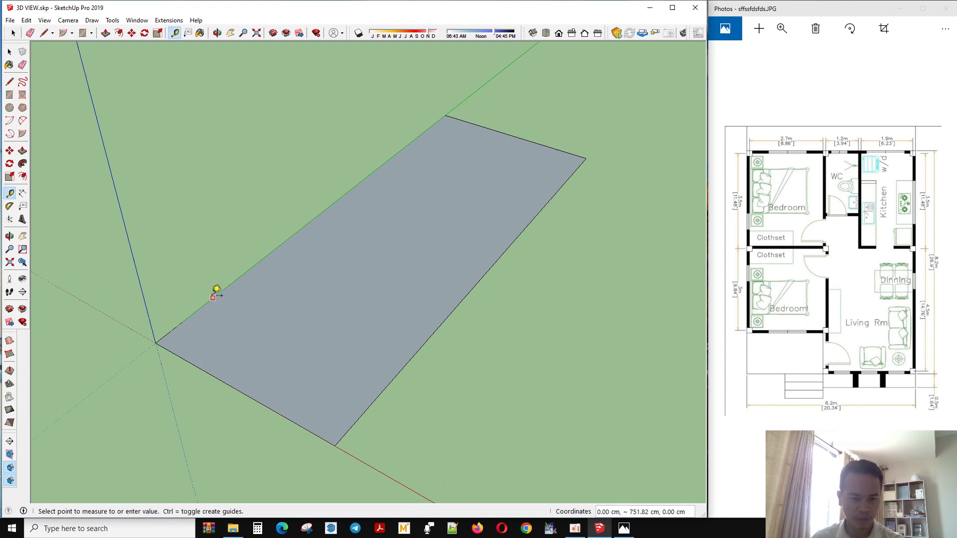
{"action": "left_click", "coordinate": [216, 294]}
{"action": "middle_click_drag", "start_coordinate": [234, 308], "coordinate": [561, 292]}
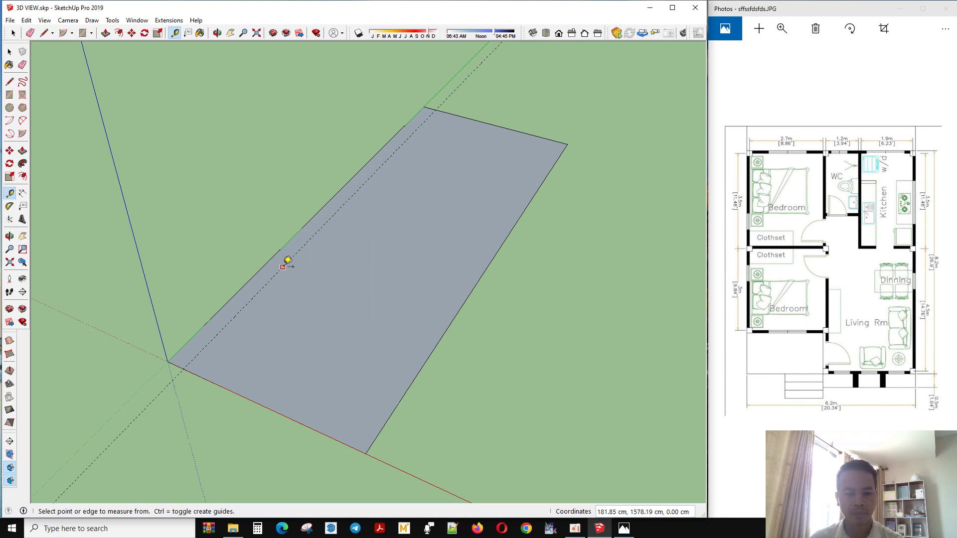
Offset a parallel guide line 270 cm from the long edge.
{"action": "left_click", "coordinate": [282, 267]}
{"action": "type", "text": "2"}
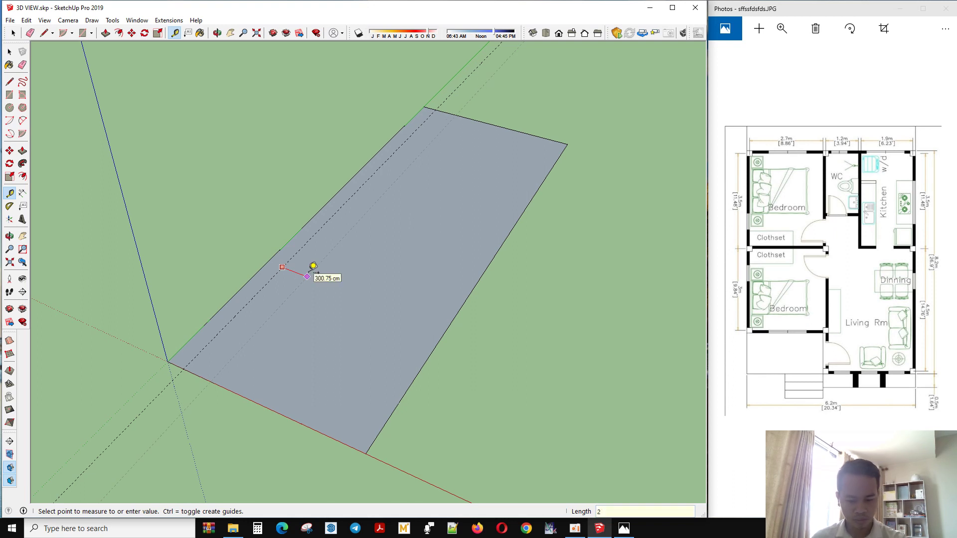
{"action": "type", "text": "7"}
{"action": "key", "text": "Return"}
{"action": "scroll", "coordinate": [314, 269], "scroll_direction": "up", "scroll_amount": 2}
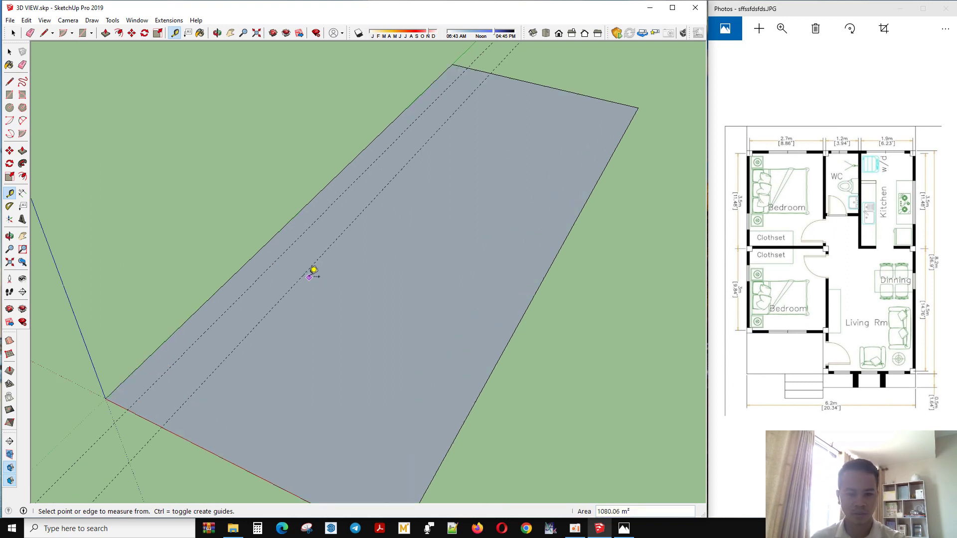
{"action": "scroll", "coordinate": [314, 269], "scroll_direction": "up", "scroll_amount": 1}
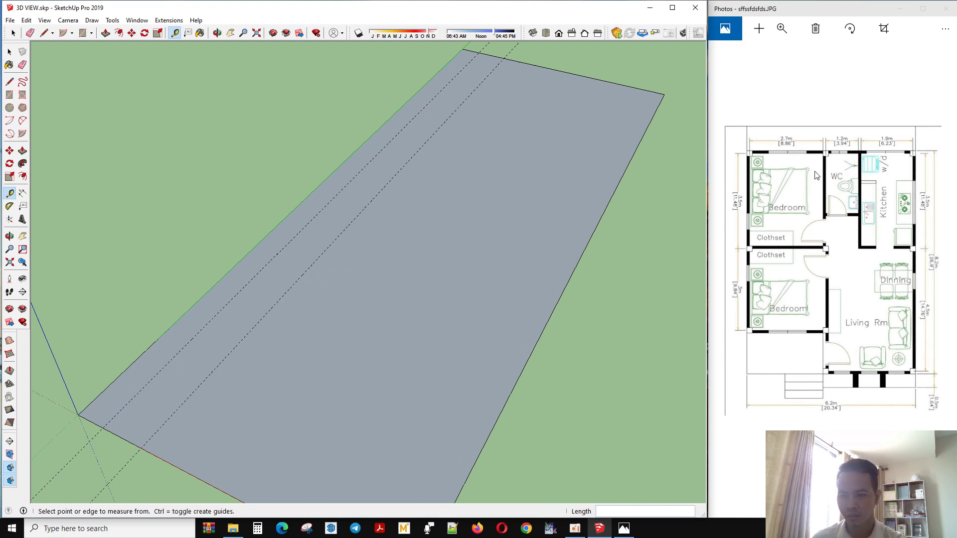
{"action": "left_click", "coordinate": [318, 258]}
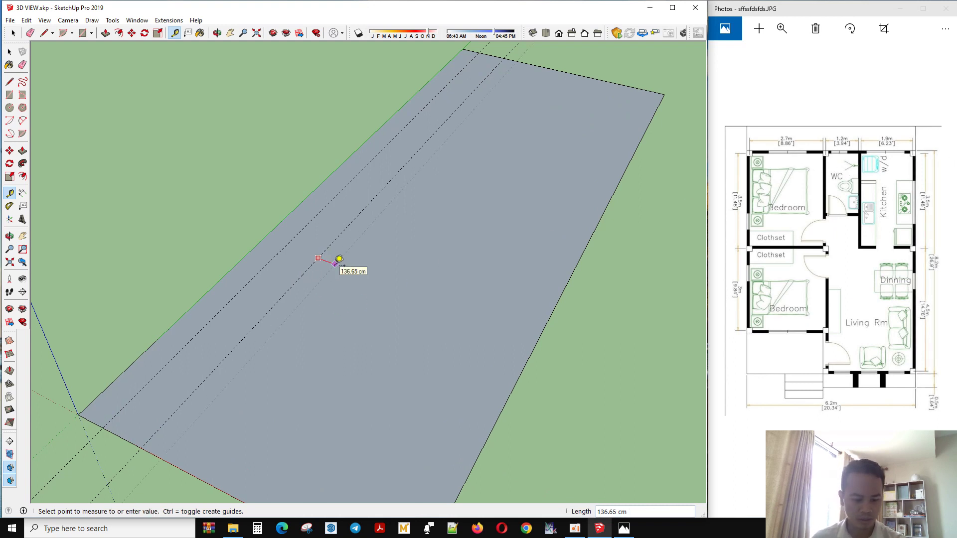
{"action": "key", "text": "Return"}
Add the next parallel guides at 120 cm and 190 cm offsets.
{"action": "scroll", "coordinate": [336, 260], "scroll_direction": "up", "scroll_amount": 2}
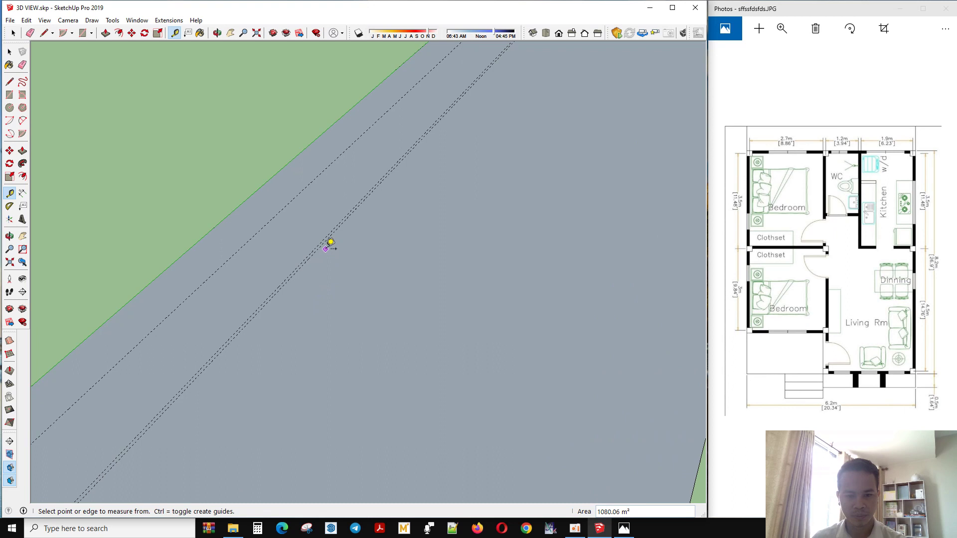
{"action": "left_click", "coordinate": [321, 246]}
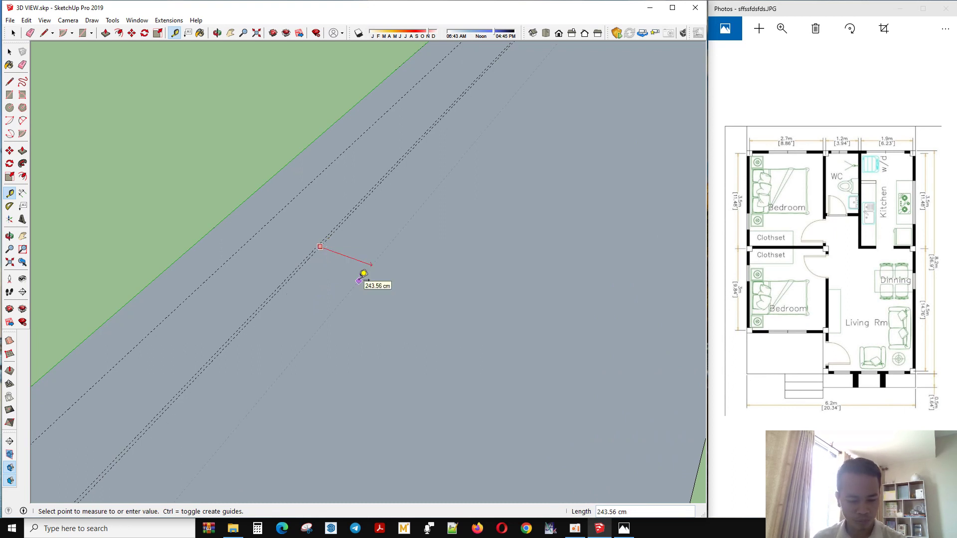
{"action": "key", "text": "Return"}
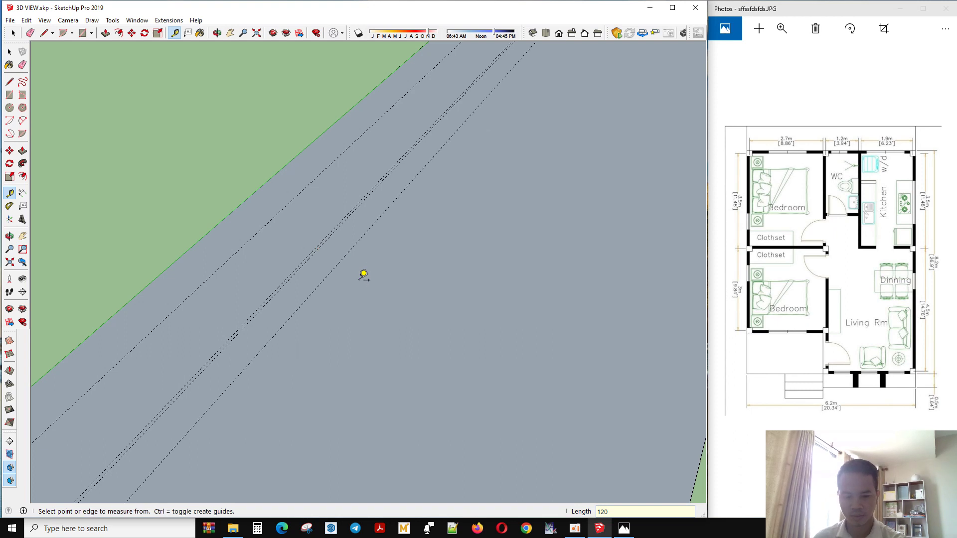
{"action": "left_click", "coordinate": [360, 238]}
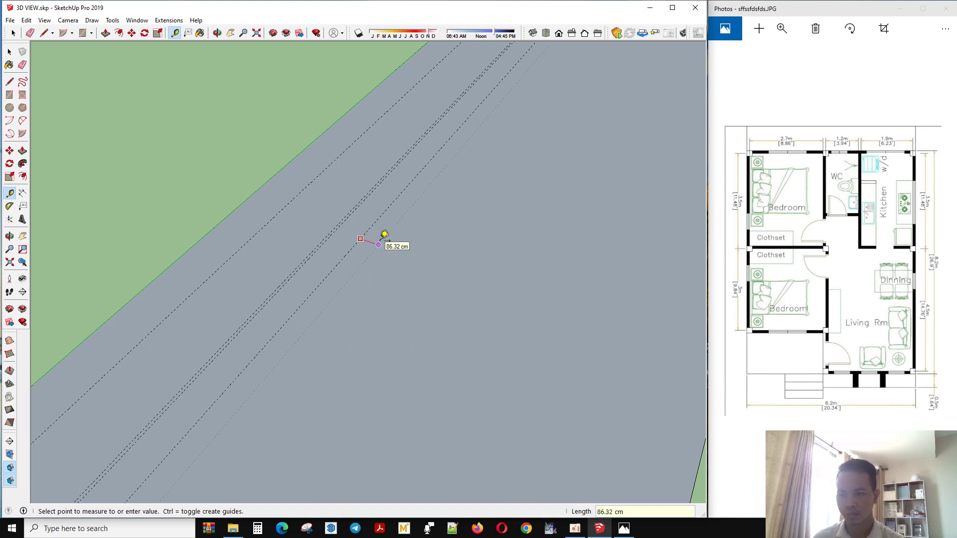
{"action": "type", "text": "12"}
{"action": "key", "text": "Return"}
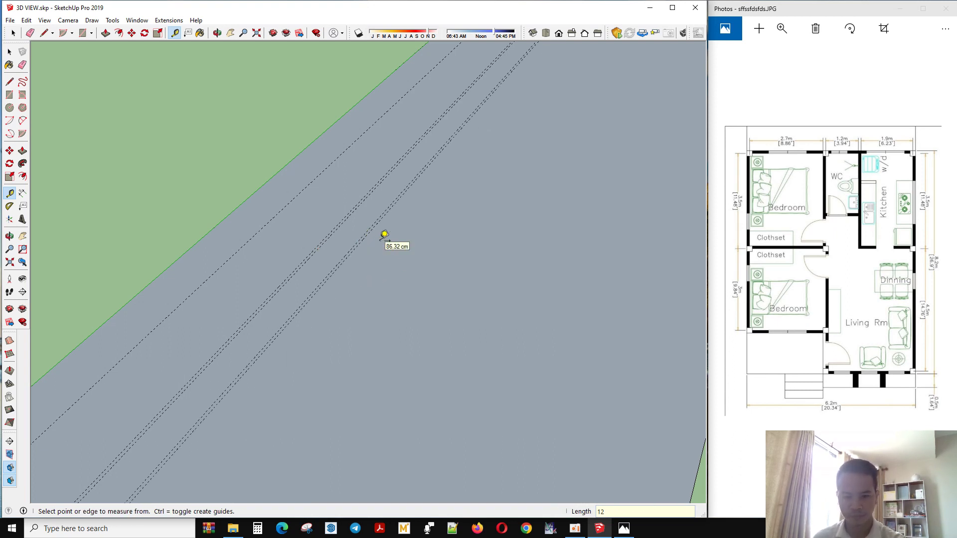
{"action": "scroll", "coordinate": [357, 273], "scroll_direction": "up", "scroll_amount": 2}
{"action": "left_click", "coordinate": [334, 266]}
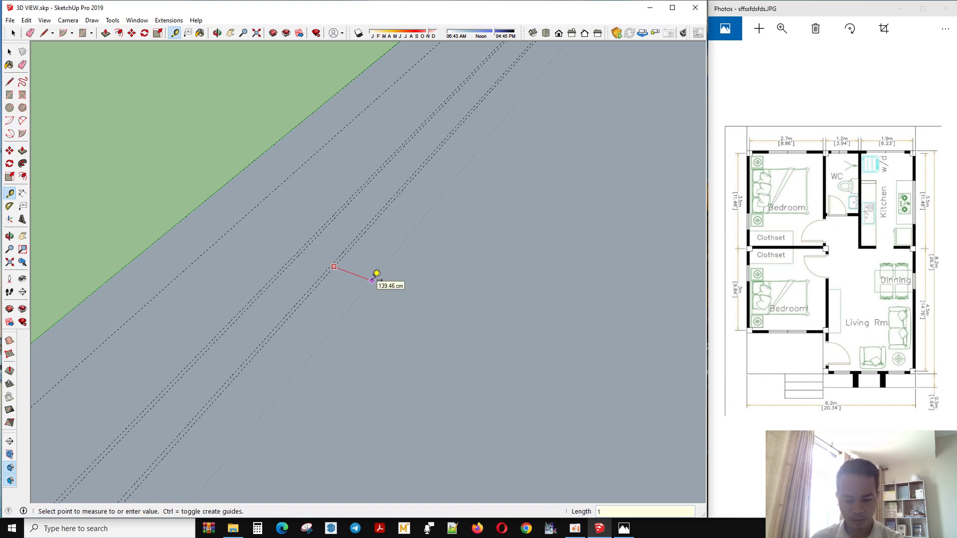
{"action": "type", "text": "90"}
{"action": "key", "text": "Return"}
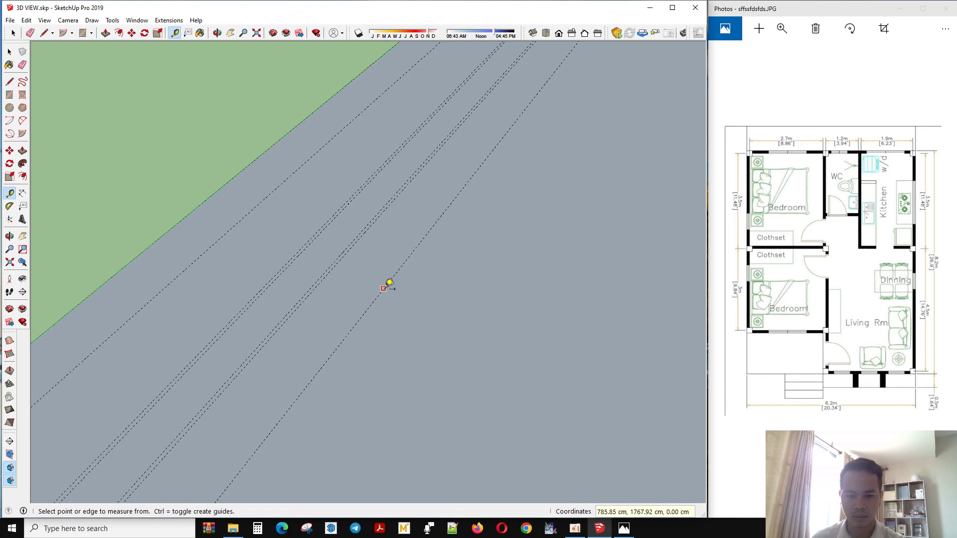
{"action": "left_click", "coordinate": [382, 289]}
{"action": "type", "text": "12"}
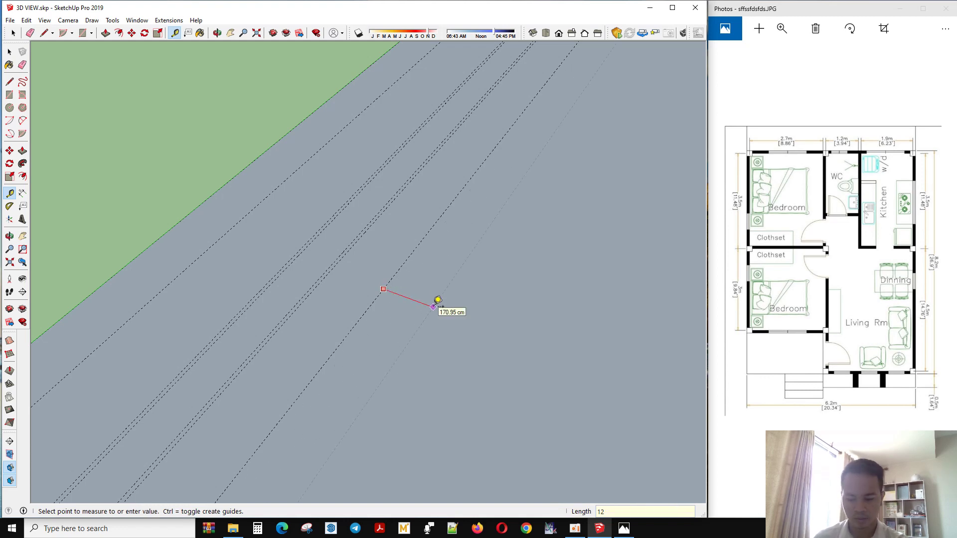
{"action": "key", "text": "Return"}
Place a guide line parallel to the floor's far short edge.
{"action": "scroll", "coordinate": [493, 194], "scroll_direction": "down", "scroll_amount": 5}
{"action": "scroll", "coordinate": [500, 188], "scroll_direction": "up", "scroll_amount": 2}
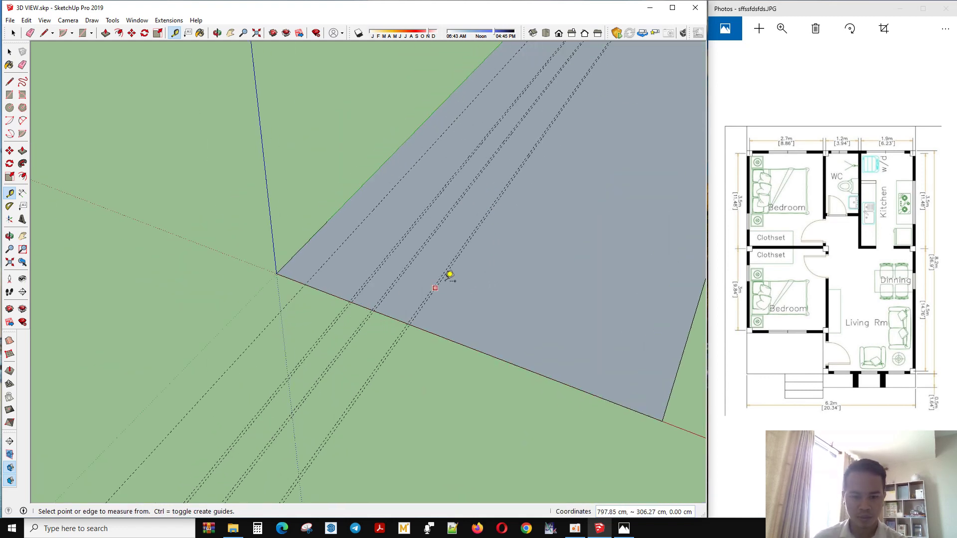
{"action": "scroll", "coordinate": [449, 275], "scroll_direction": "up", "scroll_amount": 1}
{"action": "left_click", "coordinate": [433, 340]}
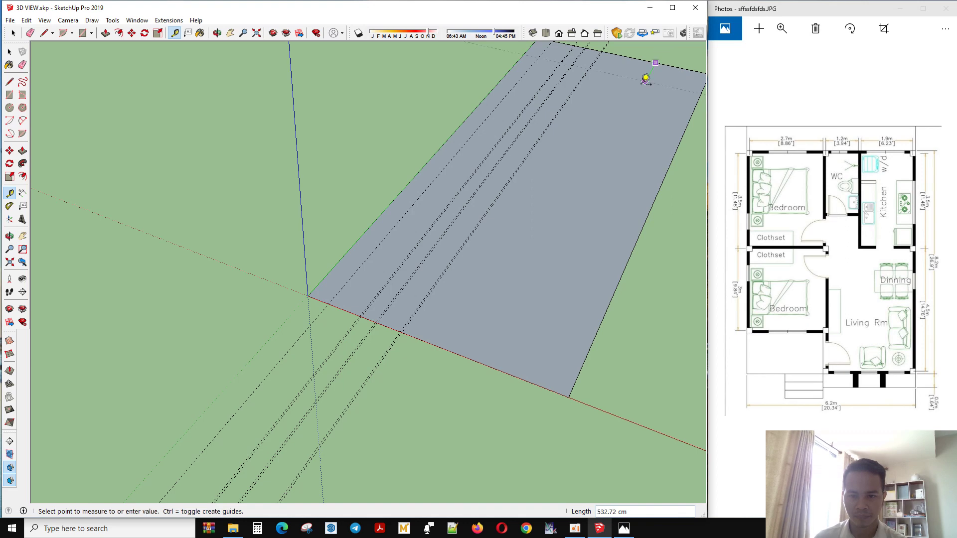
{"action": "left_click", "coordinate": [546, 158]}
{"action": "scroll", "coordinate": [633, 129], "scroll_direction": "up", "scroll_amount": 2}
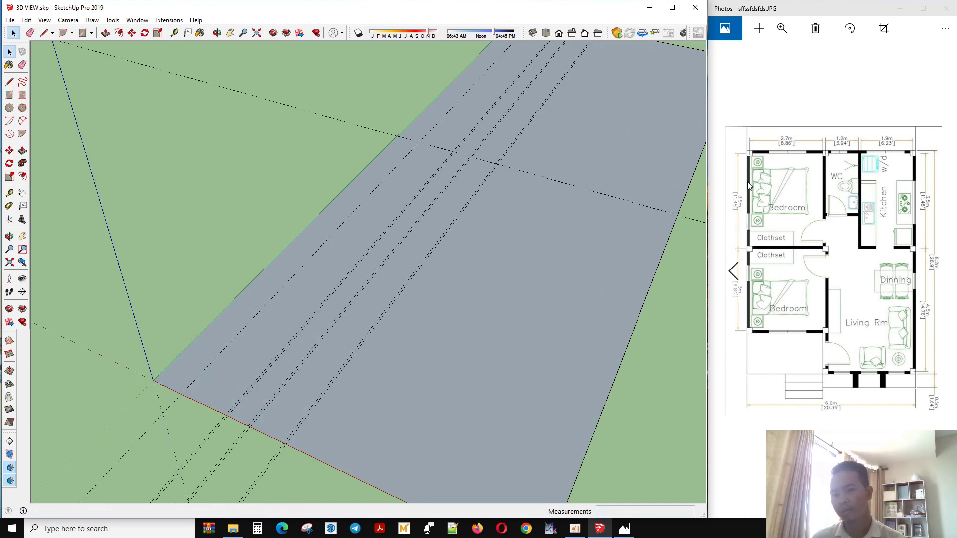
{"action": "scroll", "coordinate": [700, 225], "scroll_direction": "up", "scroll_amount": 1}
{"action": "key", "text": "space"}
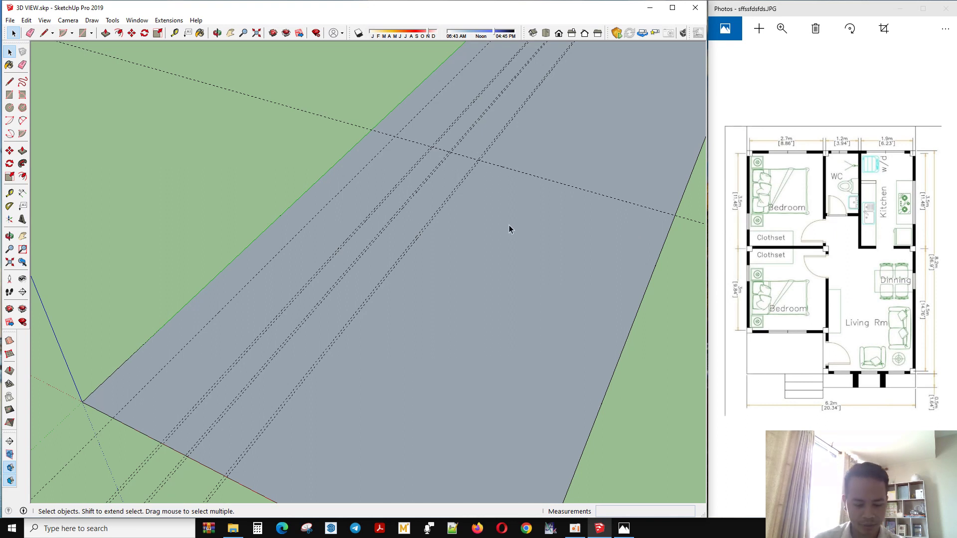
Add crosswise guides offset 350 cm and 300 cm, then view the grid from above.
{"action": "key", "text": "t"}
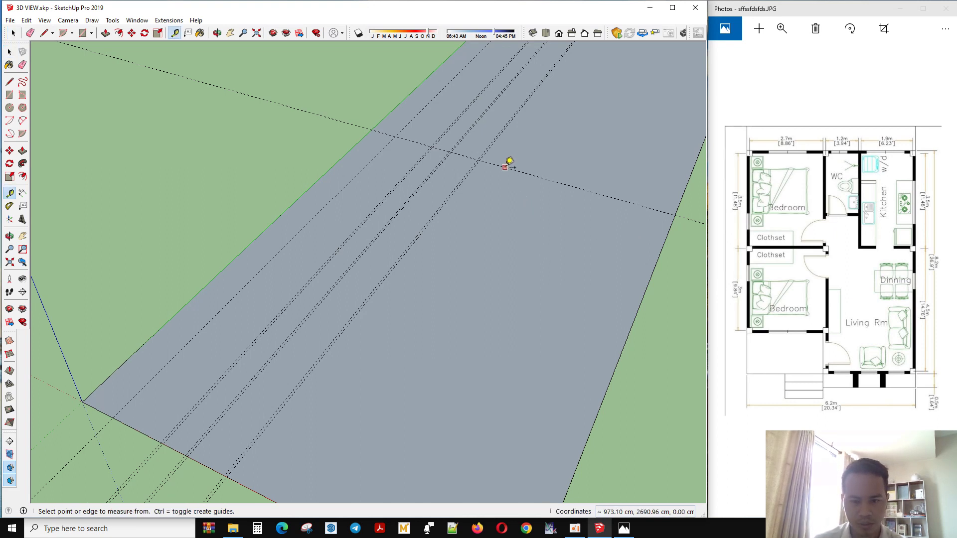
{"action": "left_click", "coordinate": [505, 168]}
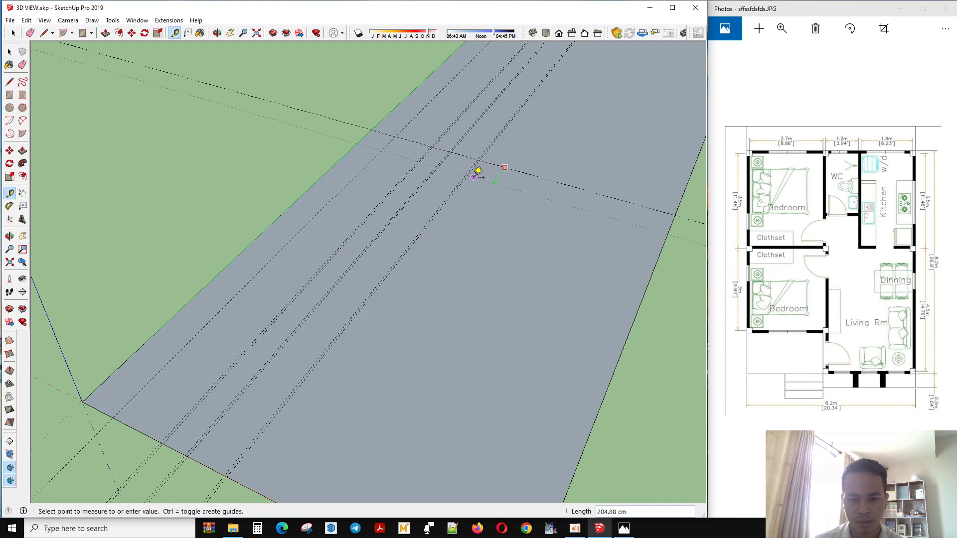
{"action": "type", "text": "350"}
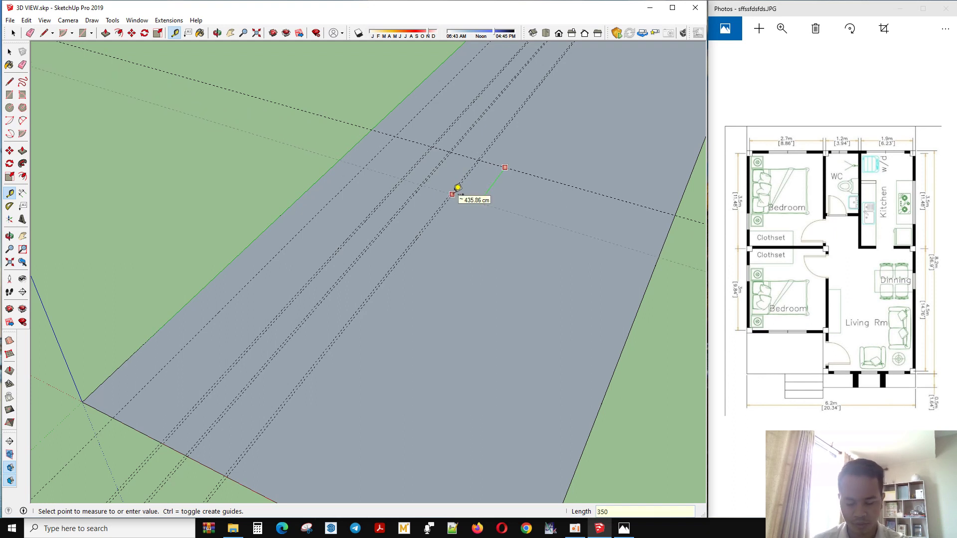
{"action": "key", "text": "Return"}
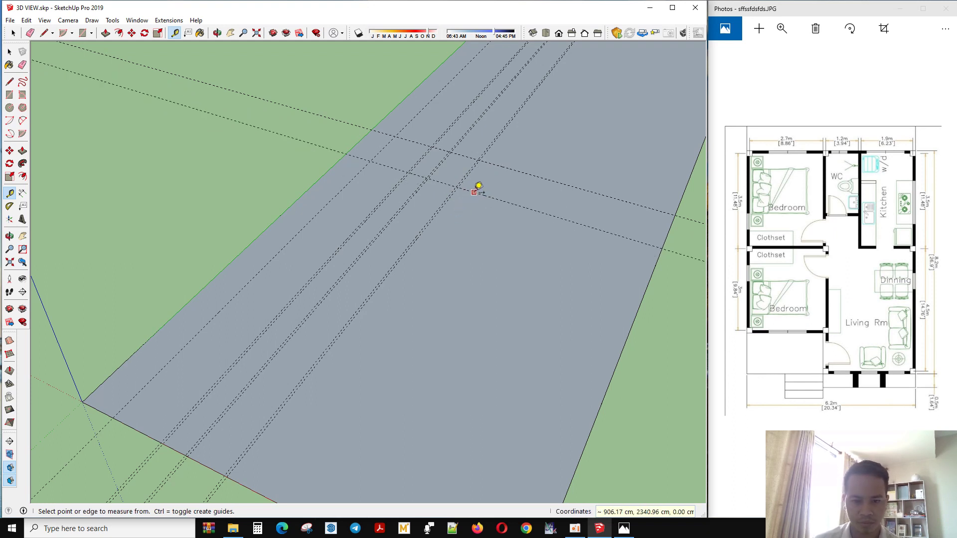
{"action": "left_click", "coordinate": [474, 192]}
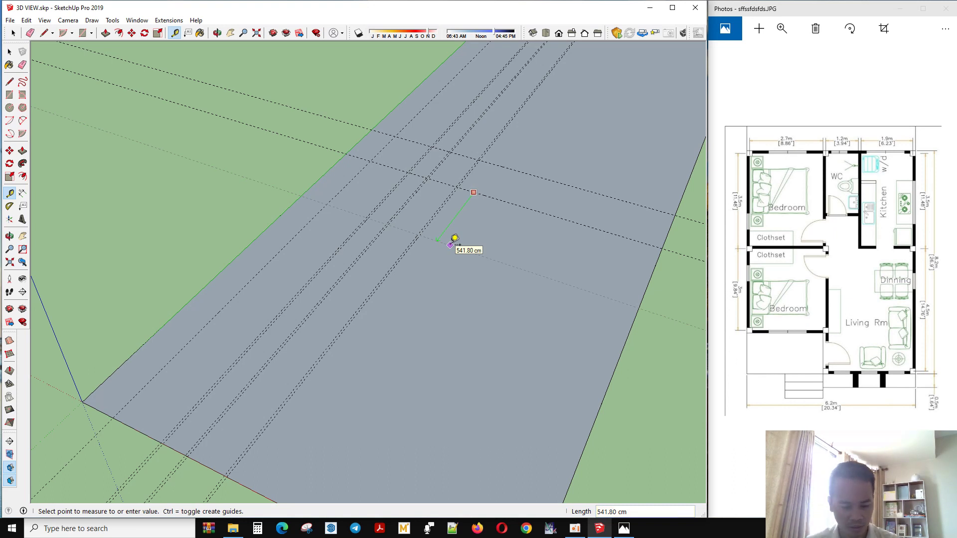
{"action": "type", "text": "00"}
{"action": "key", "text": "Return"}
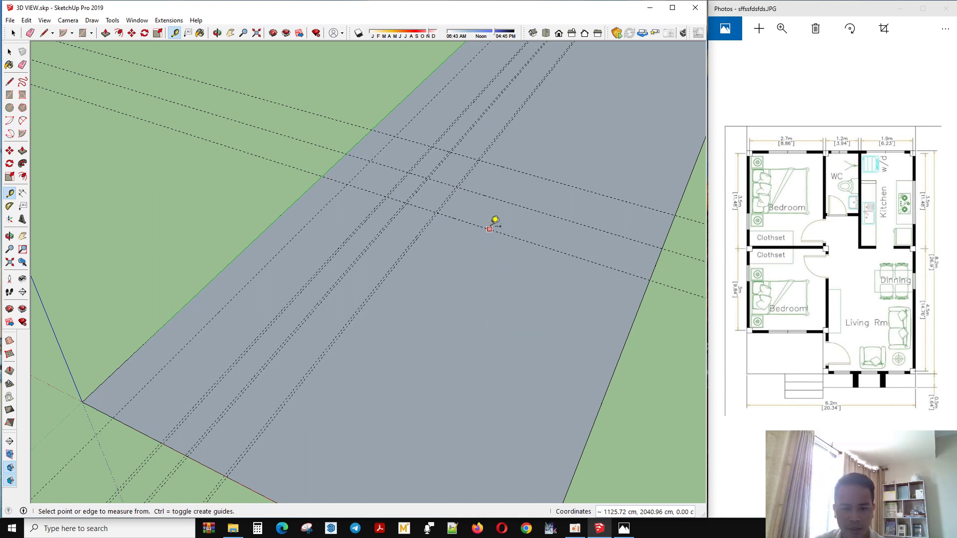
{"action": "left_click", "coordinate": [489, 230]}
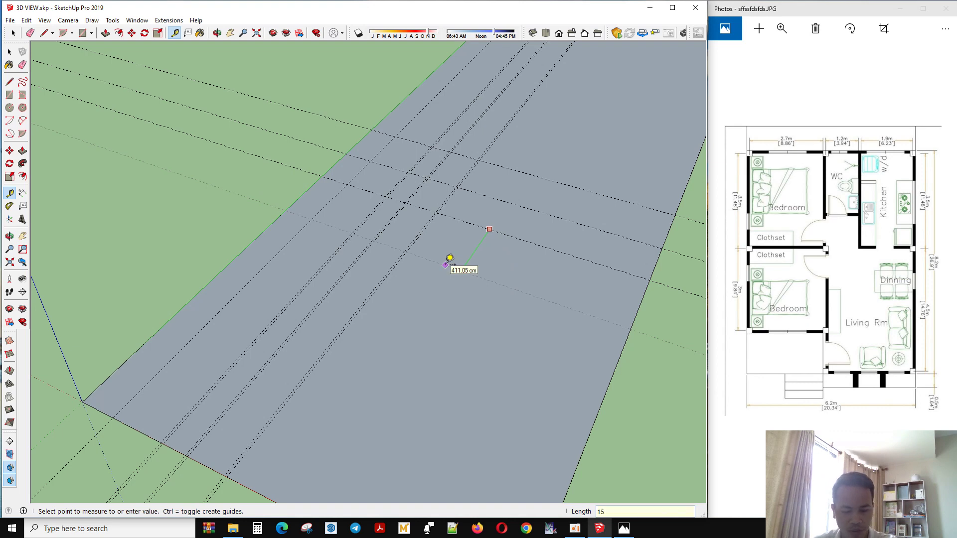
{"action": "type", "text": "0"}
{"action": "key", "text": "Return"}
{"action": "mouse_move", "coordinate": [446, 213]}
{"action": "middle_mouse_down"}
{"action": "mouse_move", "coordinate": [423, 196]}
{"action": "mouse_move", "coordinate": [399, 213]}
{"action": "mouse_move", "coordinate": [528, 282]}
{"action": "mouse_move", "coordinate": [427, 305]}
{"action": "mouse_move", "coordinate": [427, 250]}
{"action": "middle_mouse_up"}
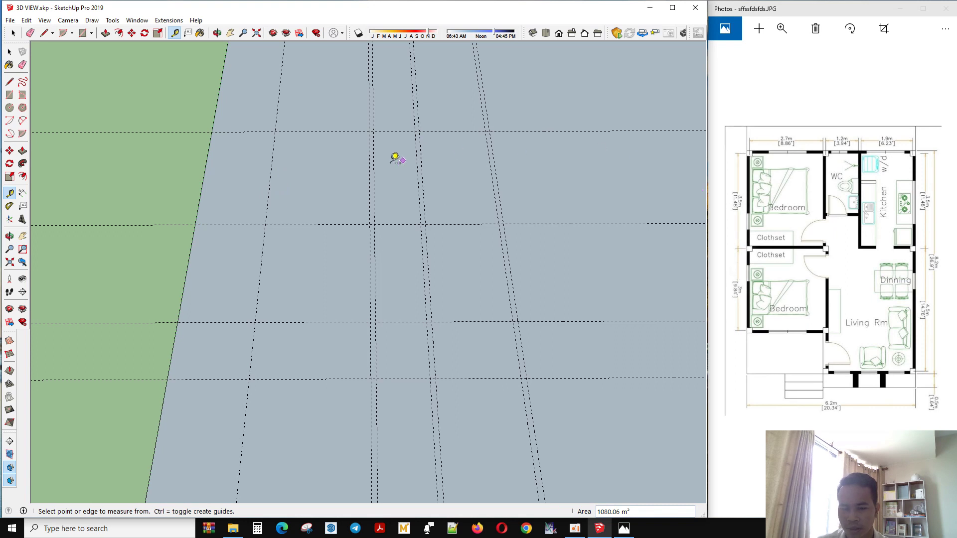
Offset a guide 12 cm beside an existing guide line and orbit the grid.
{"action": "left_click", "coordinate": [273, 156]}
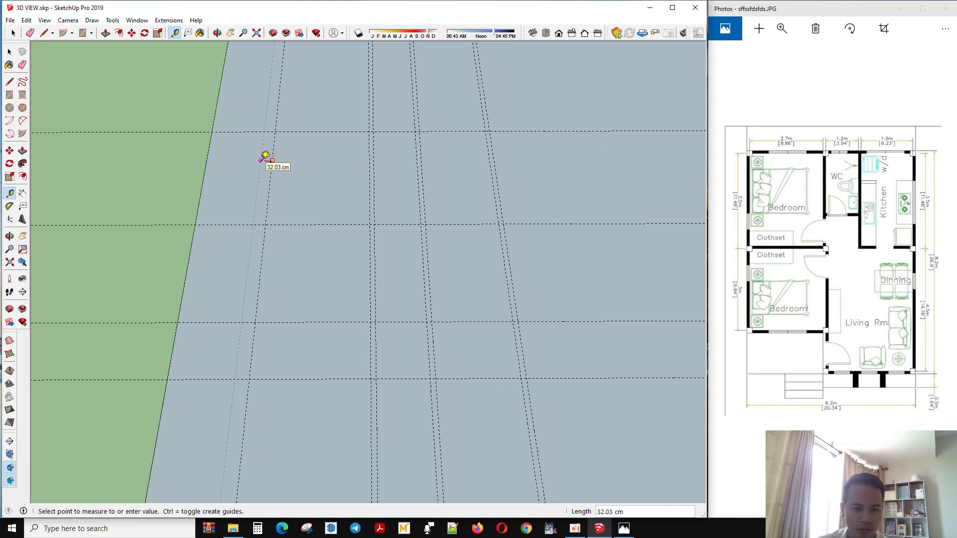
{"action": "key", "text": "Return"}
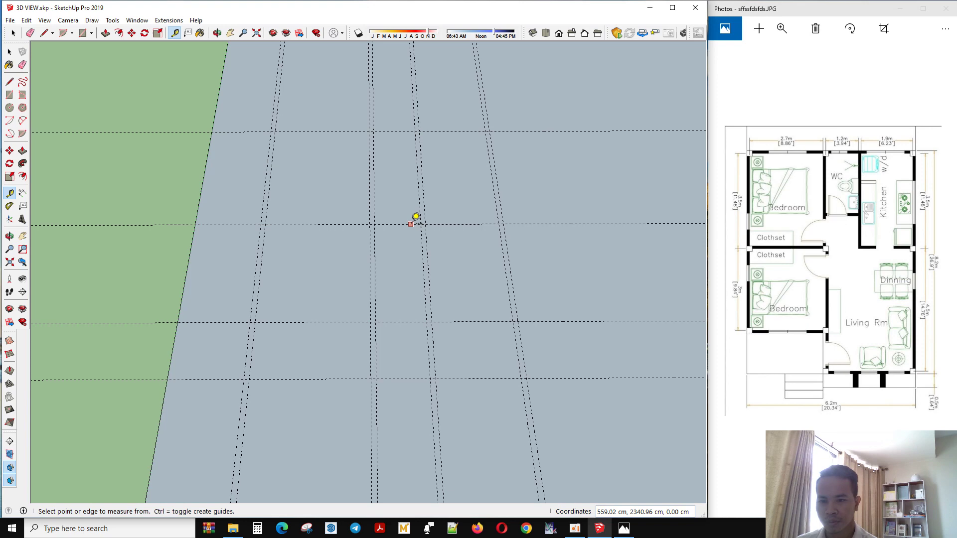
{"action": "middle_click_drag", "start_coordinate": [352, 123], "coordinate": [447, 186]}
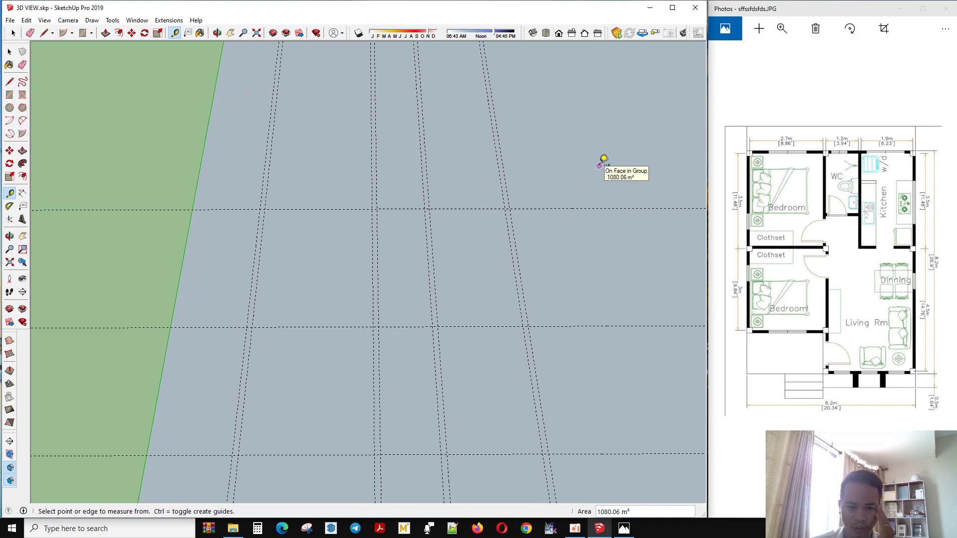
Draw a 20 × 20 cm square on the floor and window-select it.
{"action": "middle_click_drag", "start_coordinate": [420, 199], "coordinate": [444, 293]}
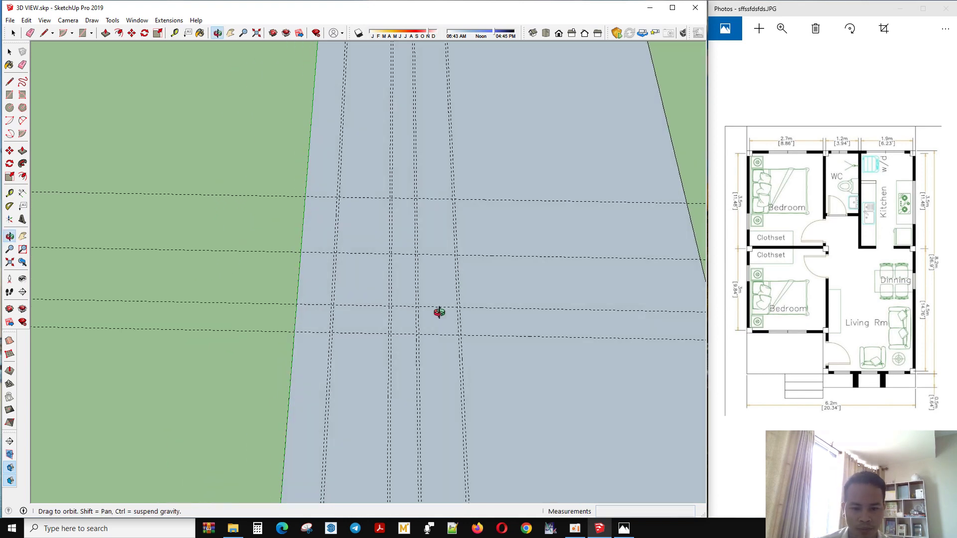
{"action": "key", "text": "space"}
{"action": "mouse_move", "coordinate": [424, 329]}
{"action": "middle_mouse_down"}
{"action": "mouse_move", "coordinate": [614, 401]}
{"action": "mouse_move", "coordinate": [588, 406]}
{"action": "middle_mouse_up"}
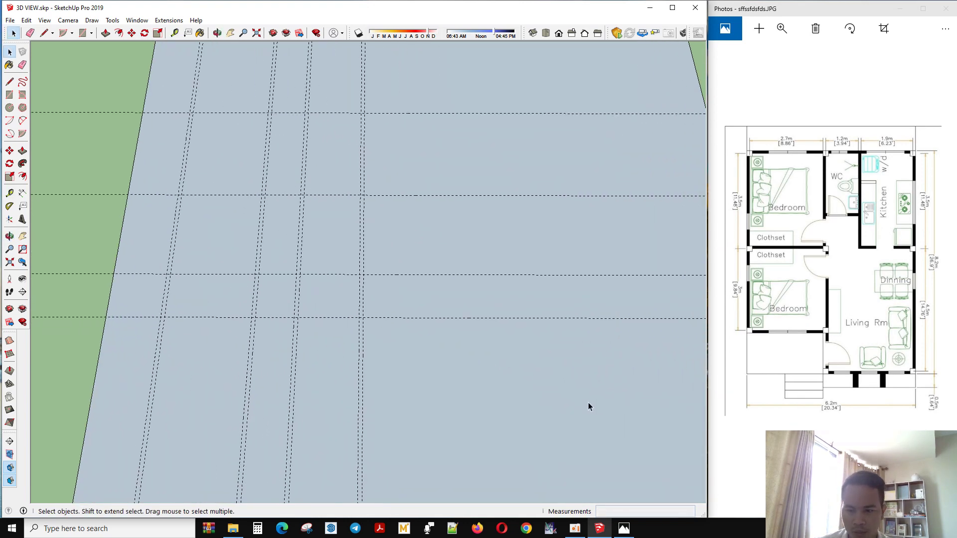
{"action": "key", "text": "r"}
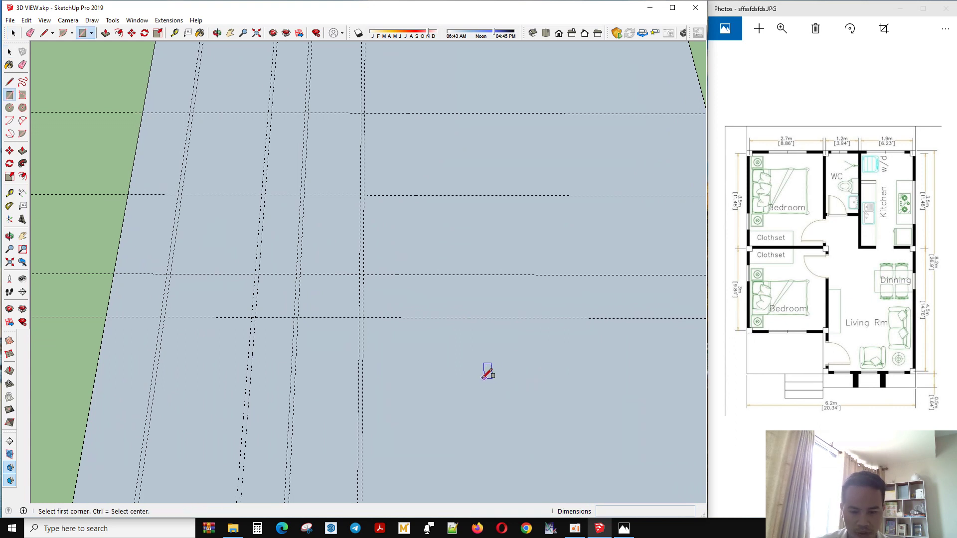
{"action": "left_click", "coordinate": [439, 359]}
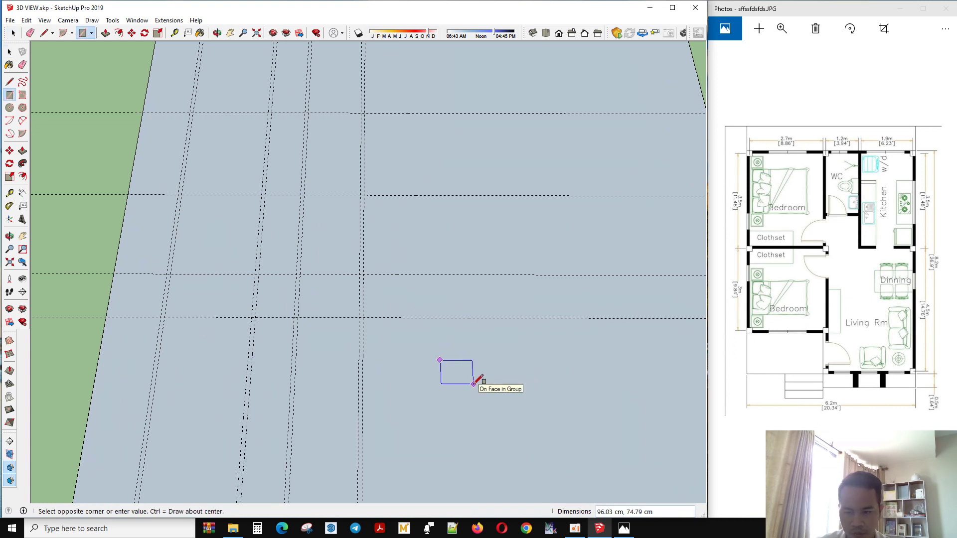
{"action": "type", "text": "20,"}
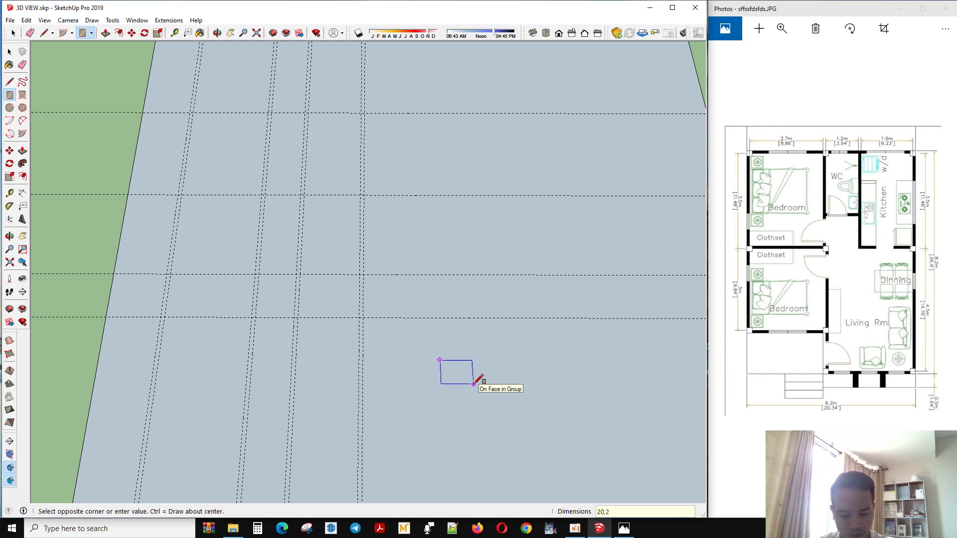
{"action": "type", "text": "20"}
{"action": "key", "text": "Return"}
{"action": "key", "text": "space"}
{"action": "left_click_drag", "start_coordinate": [414, 345], "coordinate": [526, 420]}
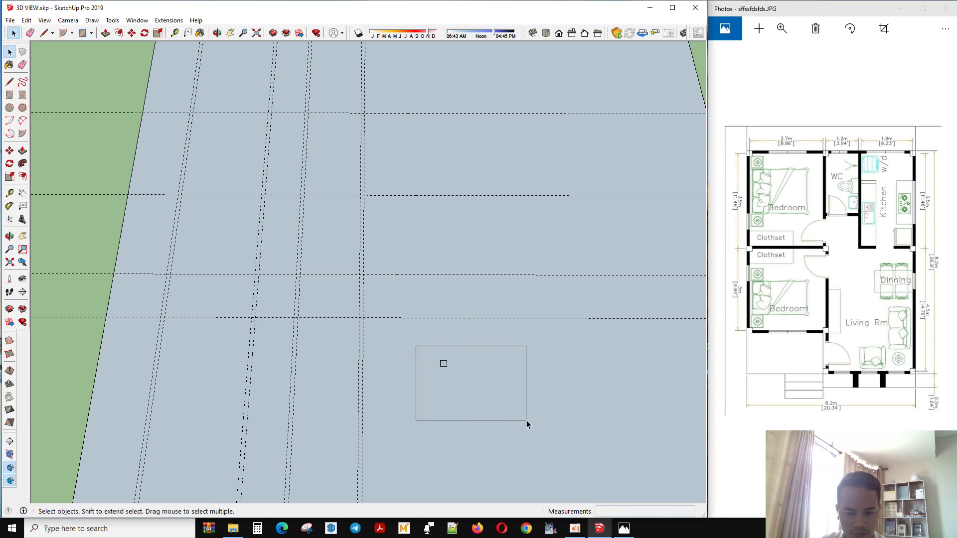
{"action": "scroll", "coordinate": [440, 373], "scroll_direction": "up", "scroll_amount": 2}
Start making the selected square a component and enter the name C01.
{"action": "right_click", "coordinate": [442, 360]}
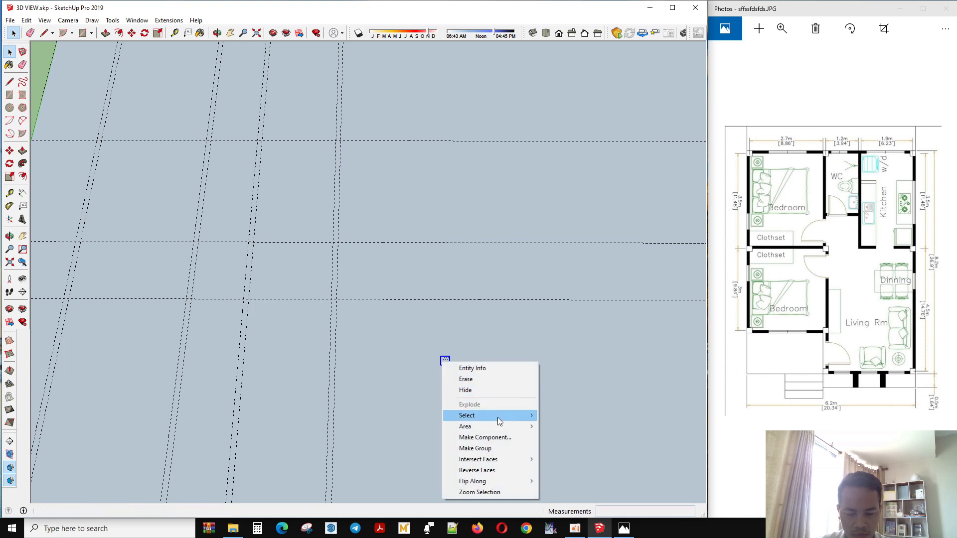
{"action": "left_click", "coordinate": [463, 438]}
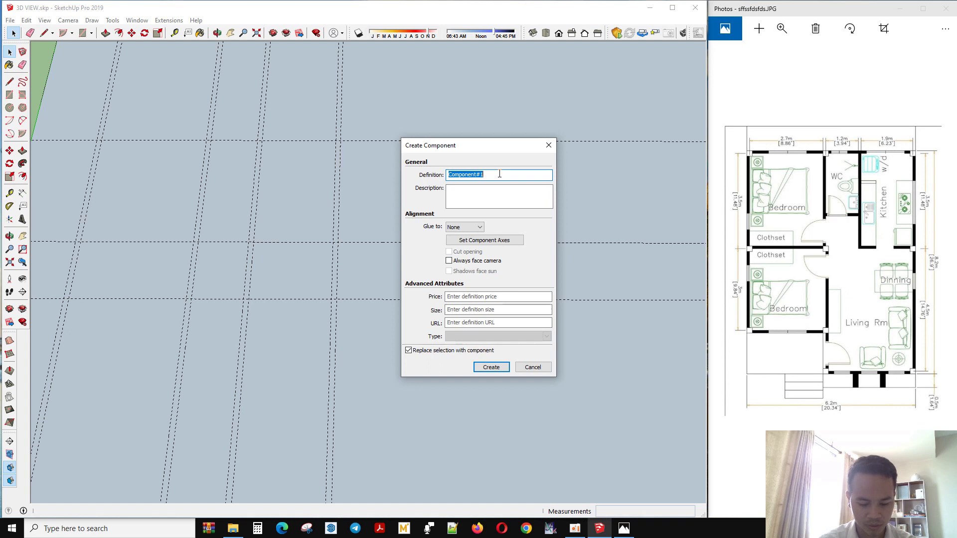
{"action": "type", "text": "c"}
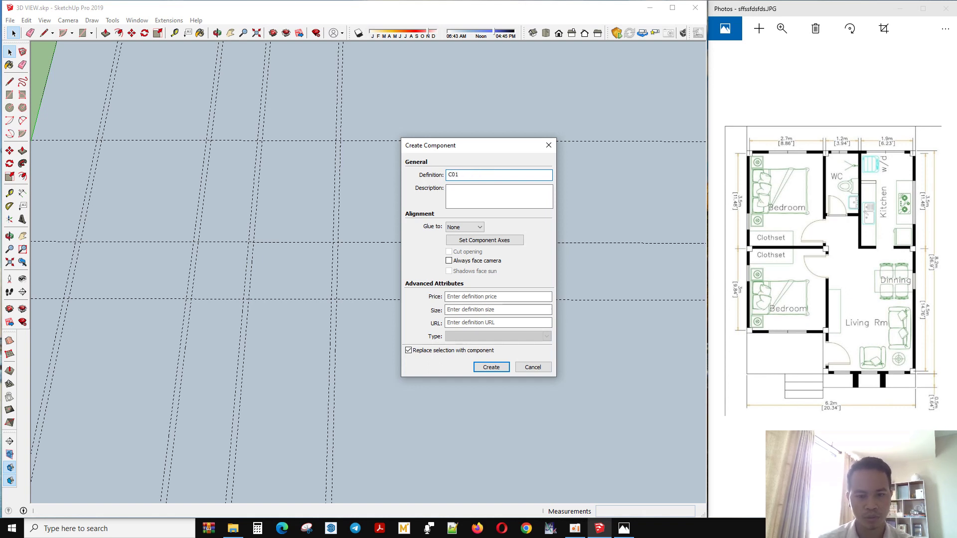
Create the C01 component and move it near the lower-left guide intersection.
{"action": "left_click", "coordinate": [491, 367]}
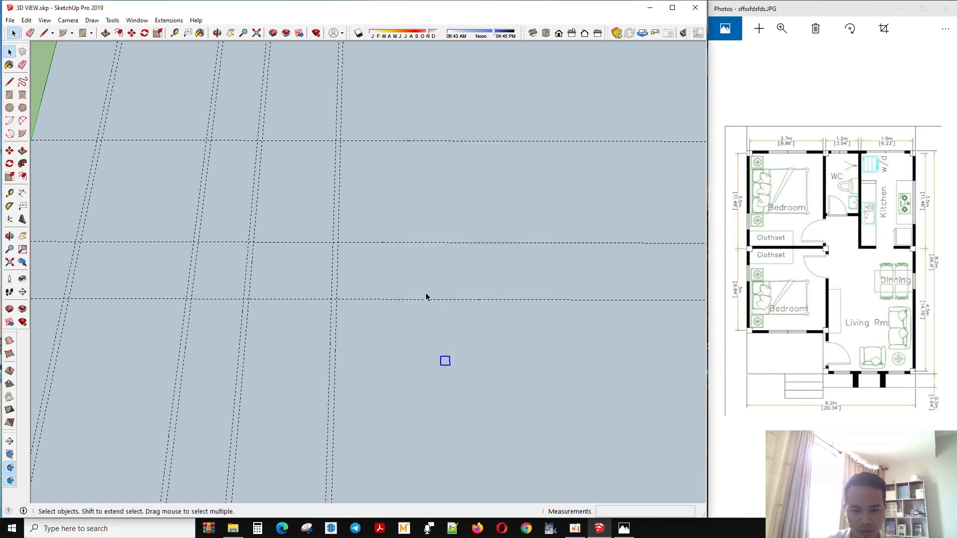
{"action": "left_click_drag", "start_coordinate": [428, 342], "coordinate": [571, 462]}
{"action": "key", "text": "m"}
{"action": "scroll", "coordinate": [459, 376], "scroll_direction": "up", "scroll_amount": 2}
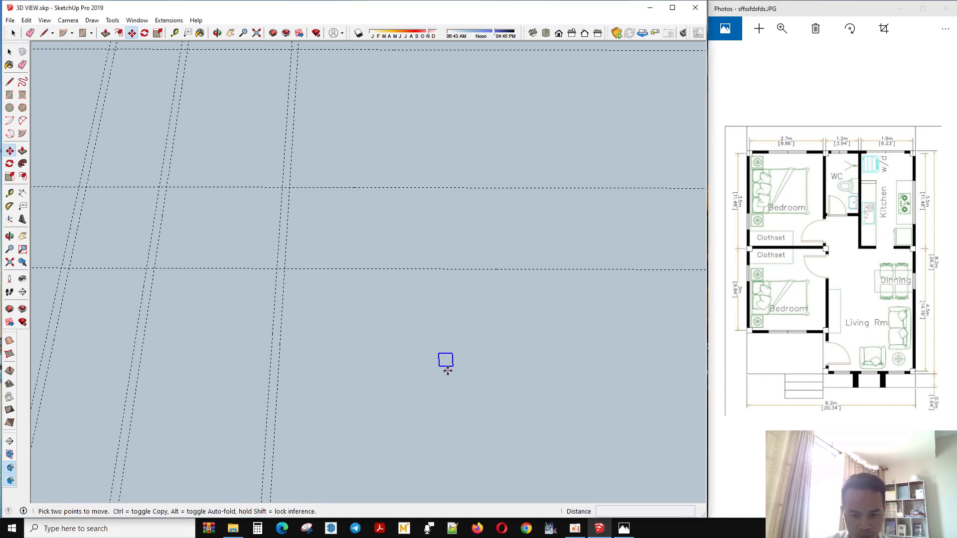
{"action": "left_click", "coordinate": [445, 367]}
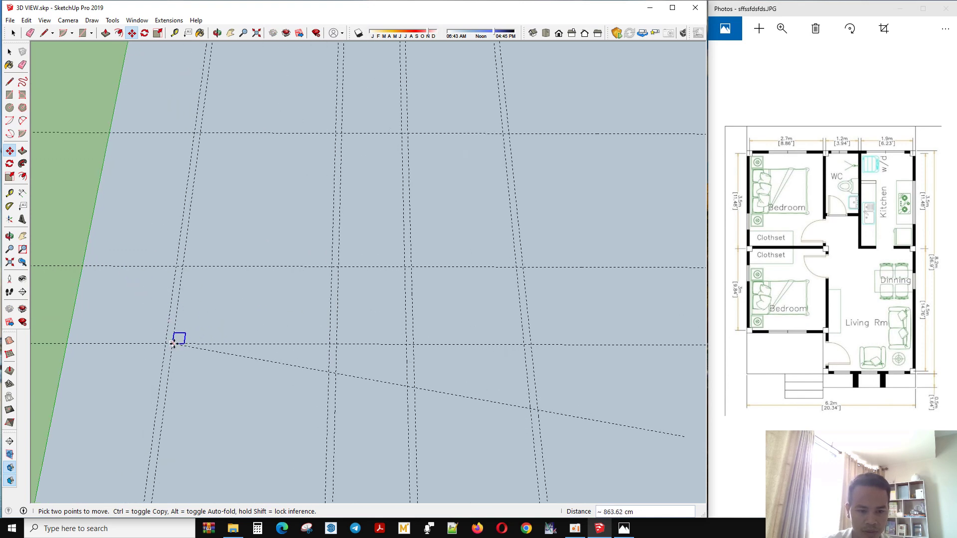
{"action": "left_click", "coordinate": [167, 344]}
{"action": "scroll", "coordinate": [169, 344], "scroll_direction": "up", "scroll_amount": 1}
{"action": "scroll", "coordinate": [171, 344], "scroll_direction": "up", "scroll_amount": 2}
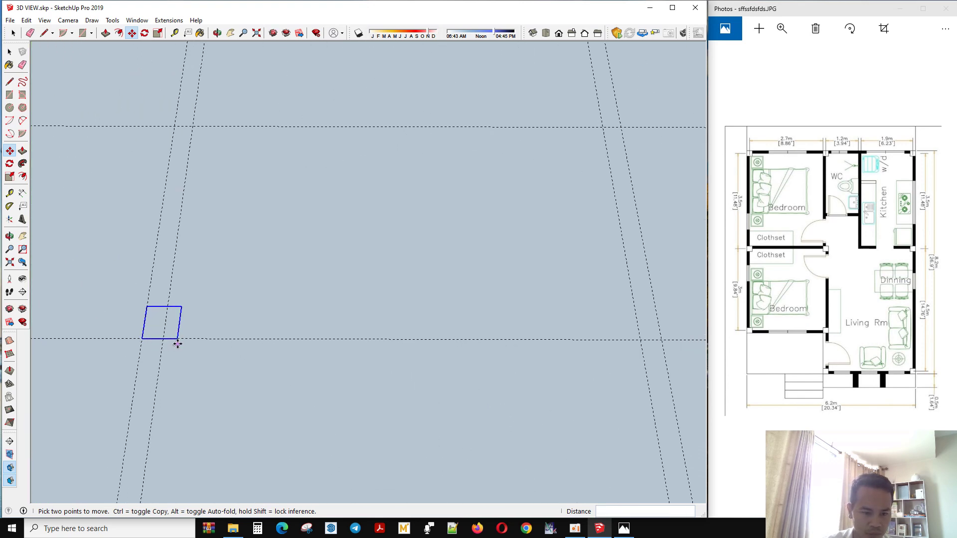
Cancel the accidental rotation and snap the column's corner onto the intersection.
{"action": "key", "text": "q"}
{"action": "left_click", "coordinate": [178, 323]}
{"action": "key", "text": "space"}
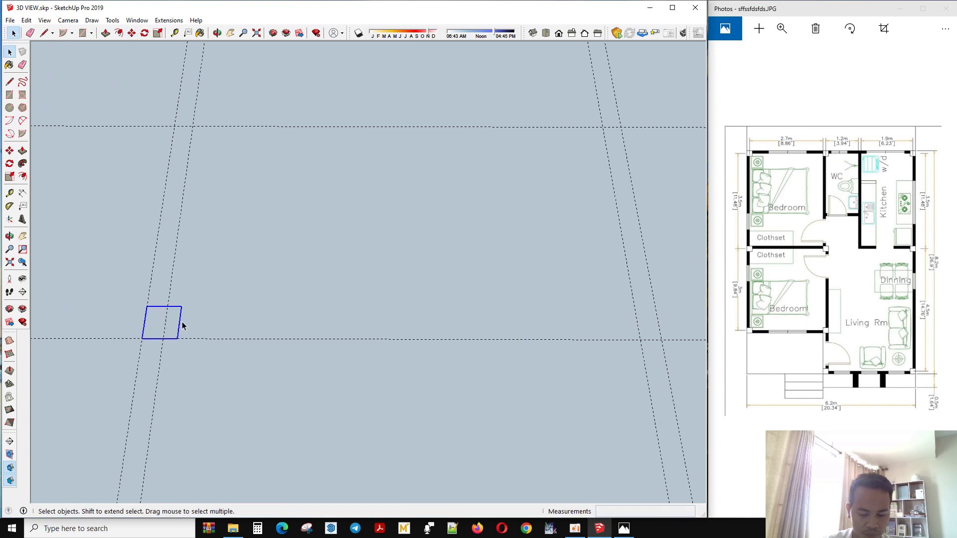
{"action": "key", "text": "m"}
{"action": "left_click", "coordinate": [179, 322]}
{"action": "type", "text": "10"}
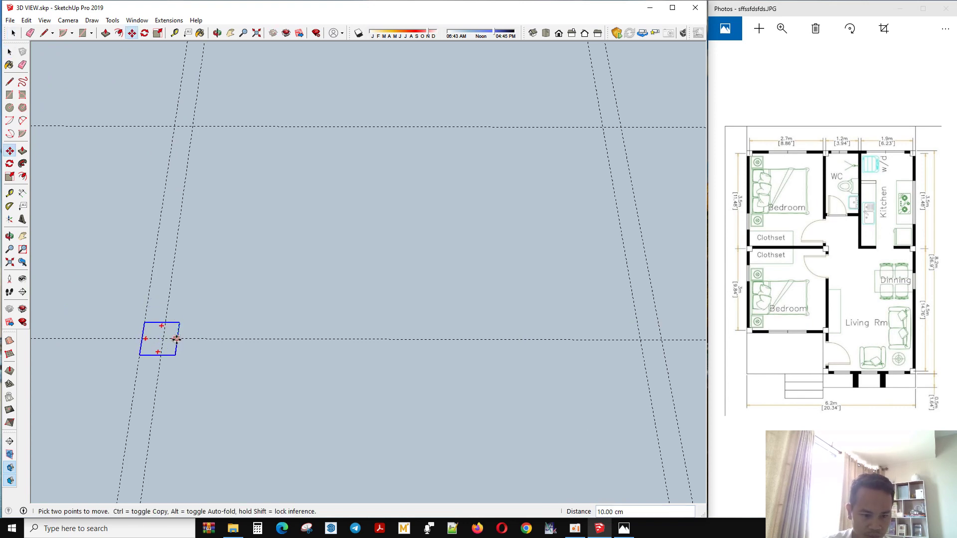
{"action": "key", "text": "space"}
{"action": "scroll", "coordinate": [265, 398], "scroll_direction": "down", "scroll_amount": 3}
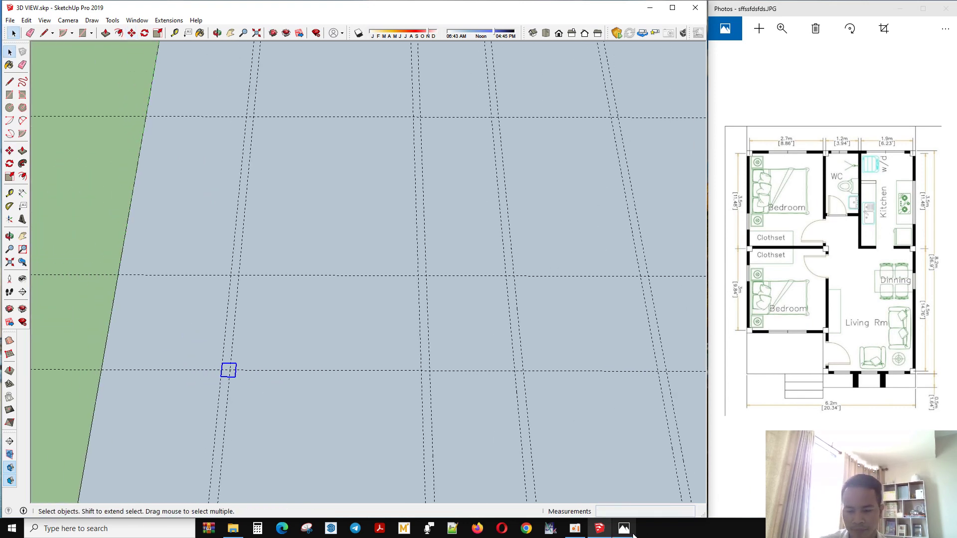
Copy the column to the next two intersections up the left guide line.
{"action": "left_click", "coordinate": [573, 530]}
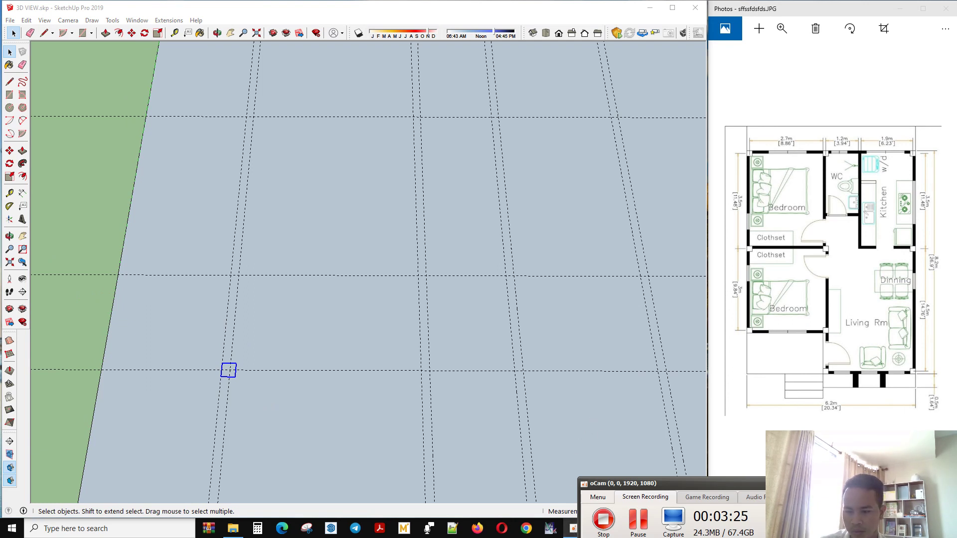
{"action": "left_click_drag", "start_coordinate": [216, 351], "coordinate": [285, 422]}
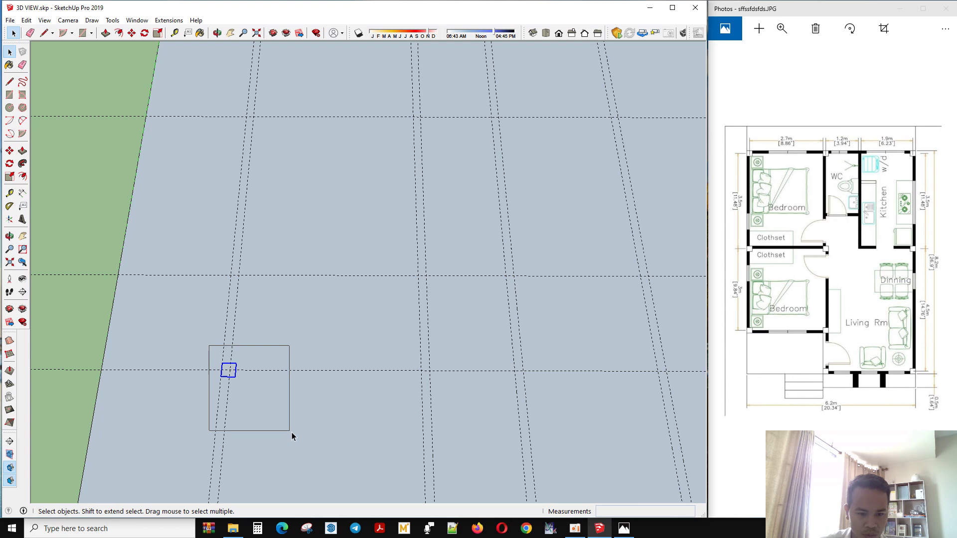
{"action": "key", "text": "m"}
{"action": "scroll", "coordinate": [259, 371], "scroll_direction": "up", "scroll_amount": 2}
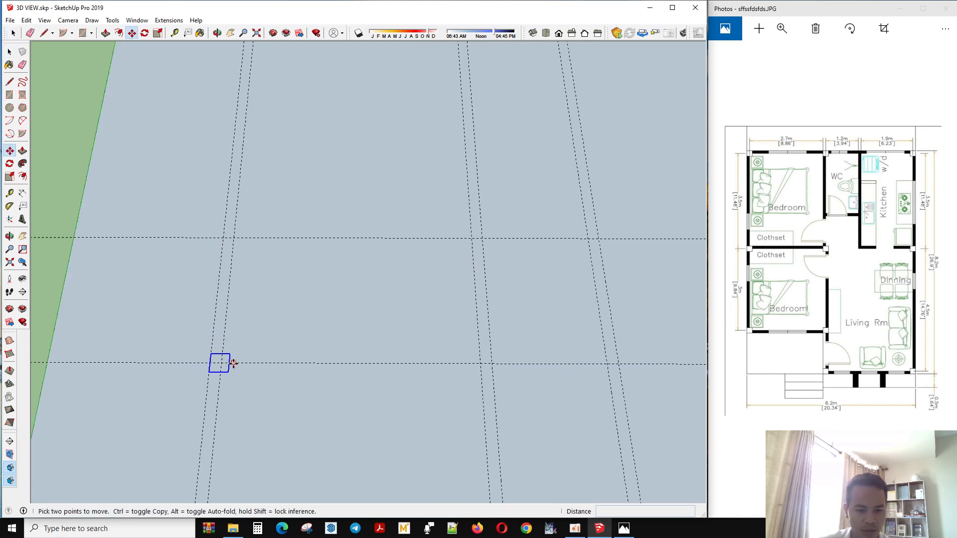
{"action": "left_click", "coordinate": [230, 366], "text": "ctrl"}
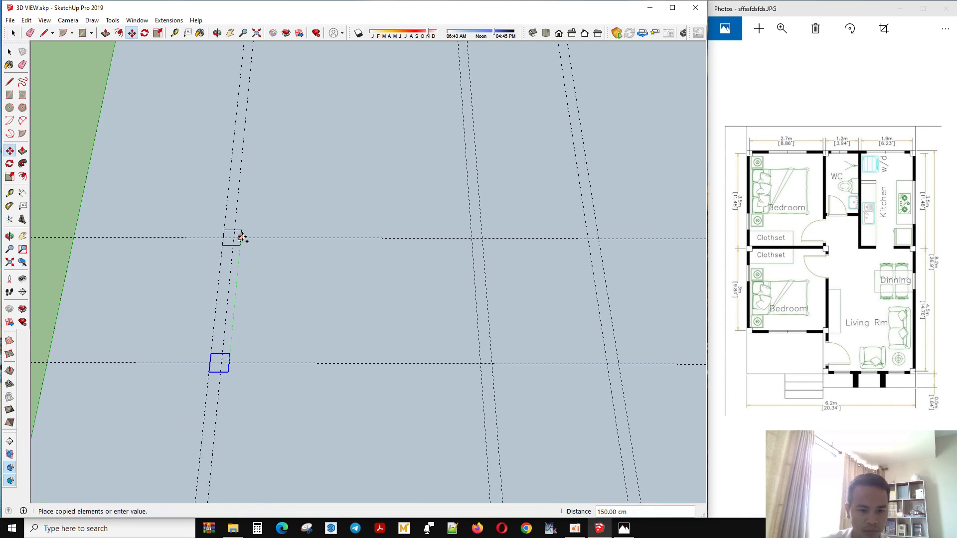
{"action": "left_click", "coordinate": [242, 238]}
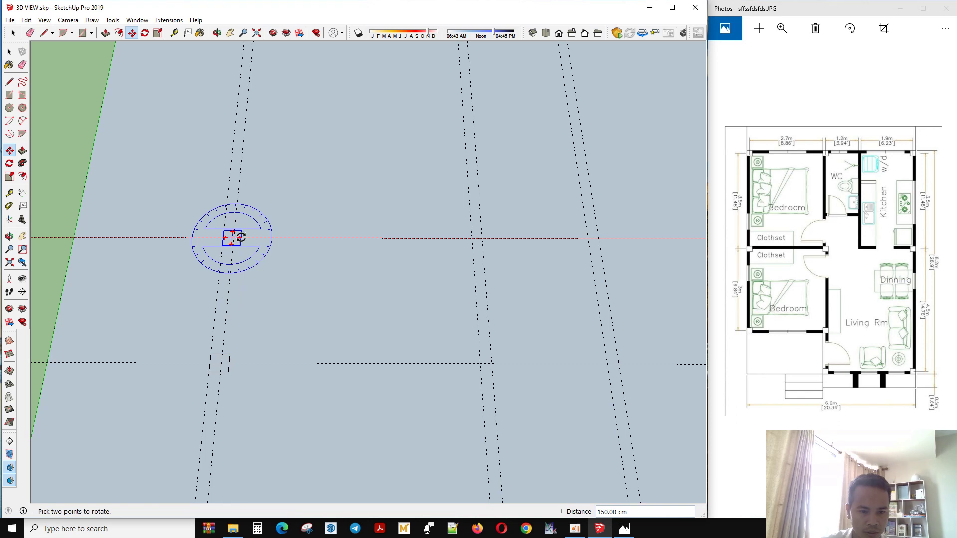
{"action": "left_click", "coordinate": [242, 236], "text": "ctrl"}
{"action": "scroll", "coordinate": [251, 358], "scroll_direction": "down", "scroll_amount": 2}
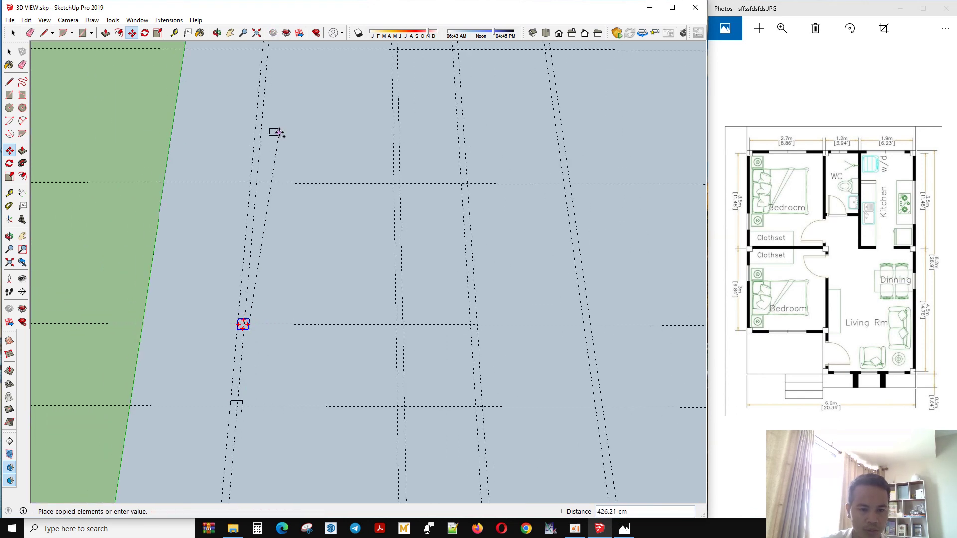
{"action": "scroll", "coordinate": [279, 134], "scroll_direction": "up", "scroll_amount": 2}
{"action": "left_click", "coordinate": [247, 214]}
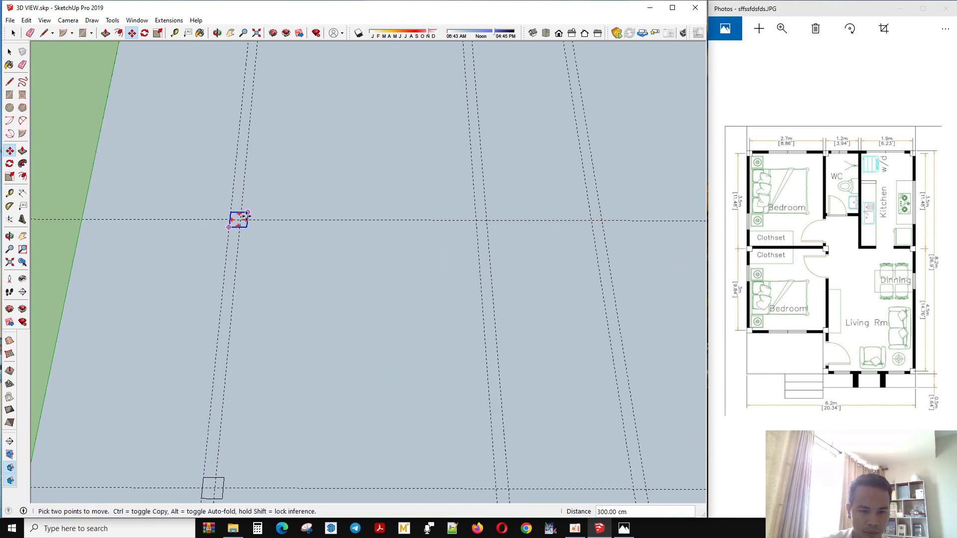
Copy a fourth column to the top intersection and select the whole left line.
{"action": "scroll", "coordinate": [249, 219], "scroll_direction": "up", "scroll_amount": 2}
{"action": "left_click", "coordinate": [248, 219], "text": "ctrl"}
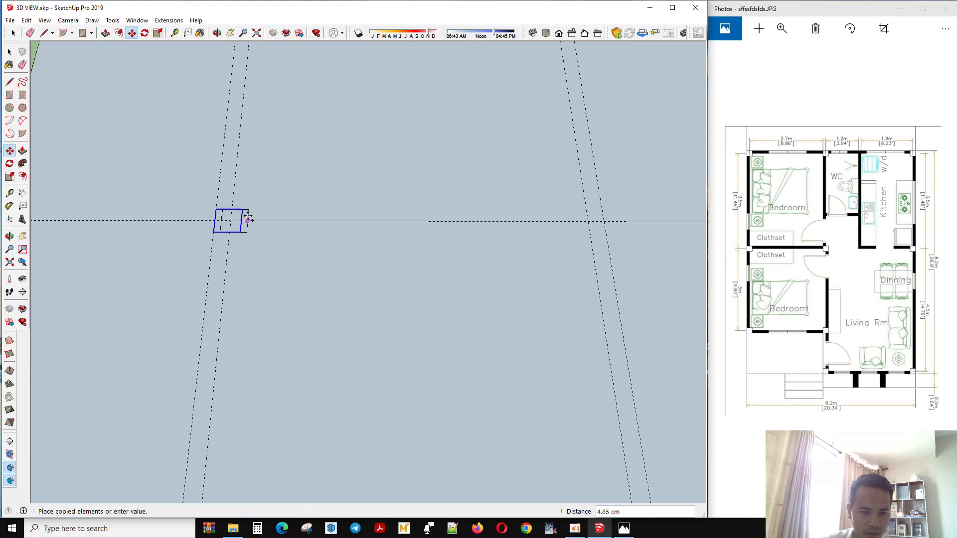
{"action": "scroll", "coordinate": [249, 239], "scroll_direction": "down", "scroll_amount": 3}
{"action": "scroll", "coordinate": [256, 259], "scroll_direction": "down", "scroll_amount": 1}
{"action": "scroll", "coordinate": [257, 179], "scroll_direction": "up", "scroll_amount": 1}
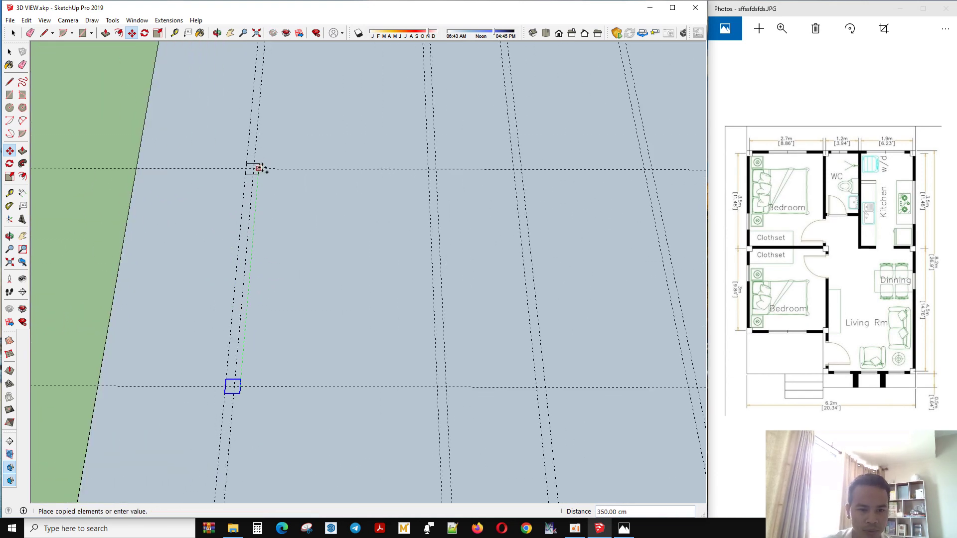
{"action": "left_click", "coordinate": [259, 168]}
{"action": "key", "text": "space"}
{"action": "scroll", "coordinate": [257, 167], "scroll_direction": "down", "scroll_amount": 1}
{"action": "scroll", "coordinate": [249, 165], "scroll_direction": "down", "scroll_amount": 1}
{"action": "left_click_drag", "start_coordinate": [239, 152], "coordinate": [269, 357]}
Copy the line of four columns onto the next vertical guide line.
{"action": "middle_click_drag", "start_coordinate": [273, 387], "coordinate": [299, 380]}
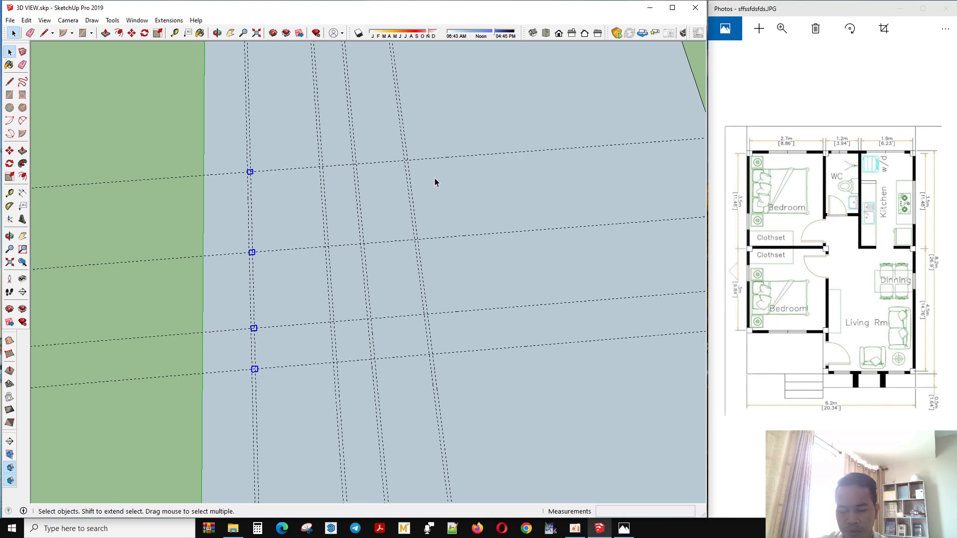
{"action": "scroll", "coordinate": [286, 150], "scroll_direction": "up", "scroll_amount": 2}
{"action": "scroll", "coordinate": [286, 150], "scroll_direction": "up", "scroll_amount": 2}
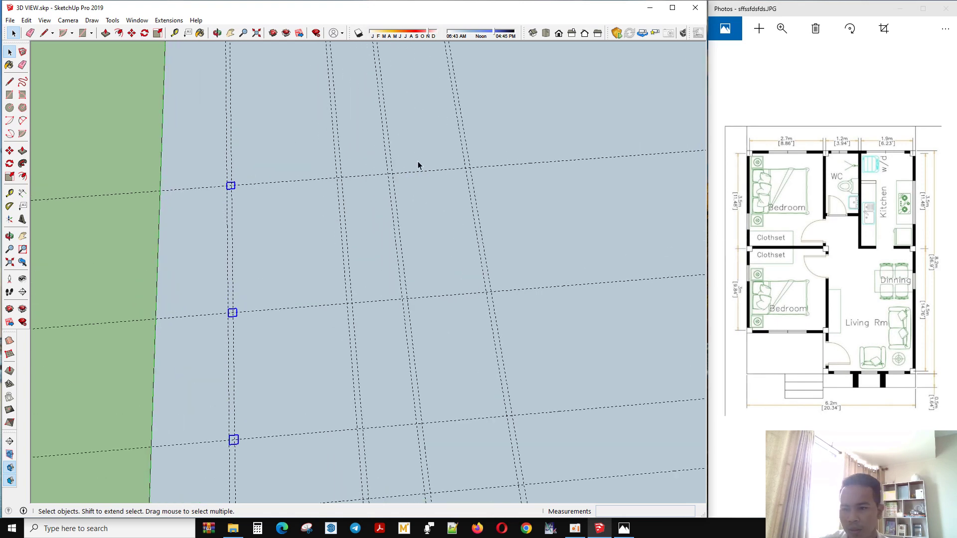
{"action": "key", "text": "m"}
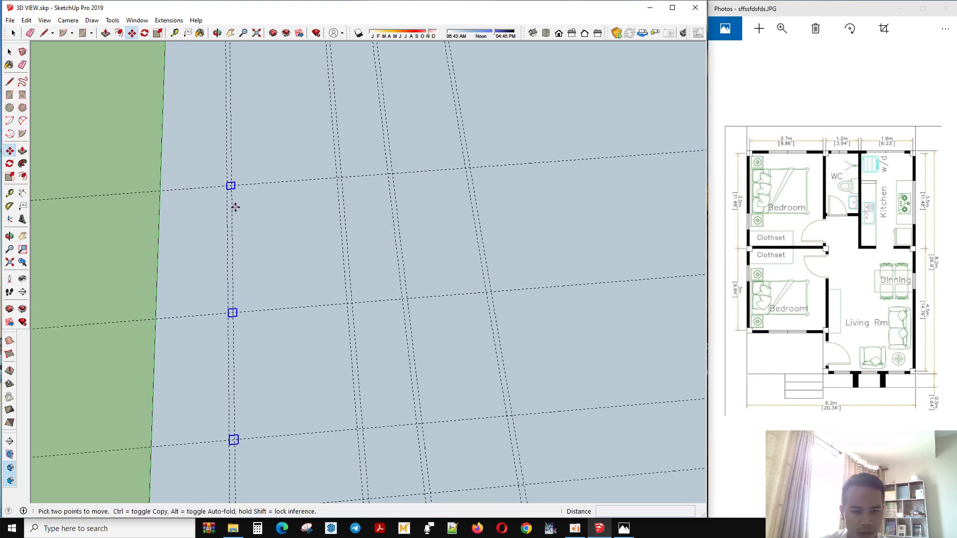
{"action": "left_click", "coordinate": [227, 182]}
{"action": "key", "text": "ctrl"}
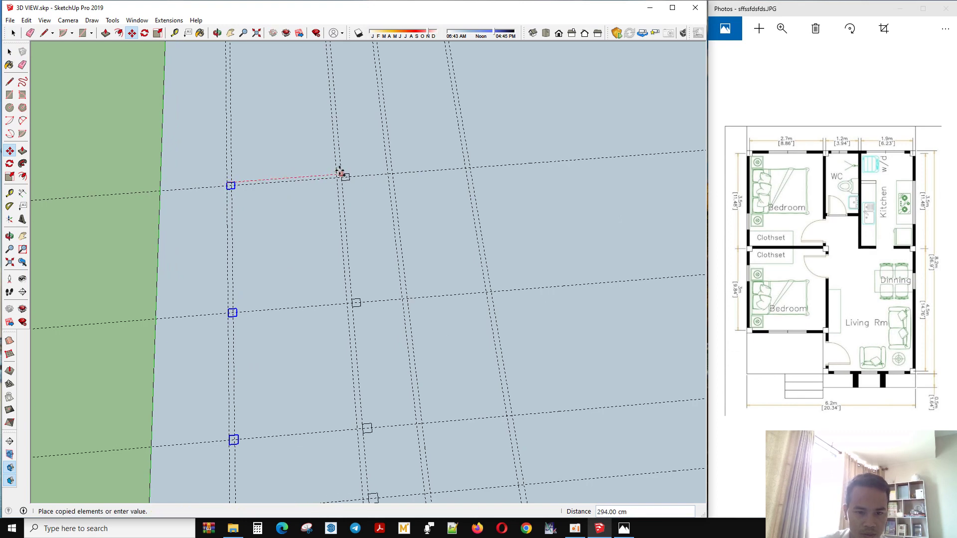
{"action": "left_click", "coordinate": [337, 170]}
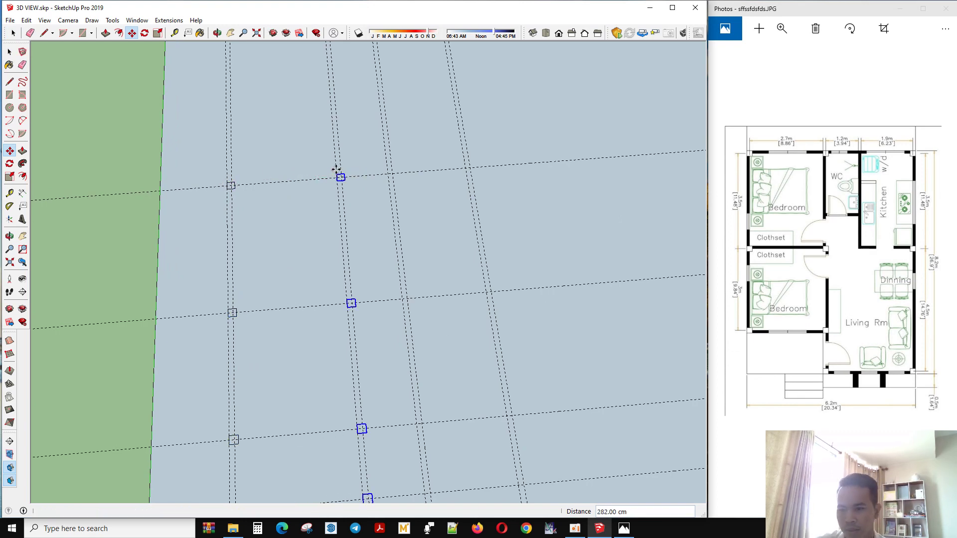
{"action": "scroll", "coordinate": [336, 172], "scroll_direction": "down", "scroll_amount": 2}
{"action": "key", "text": "space"}
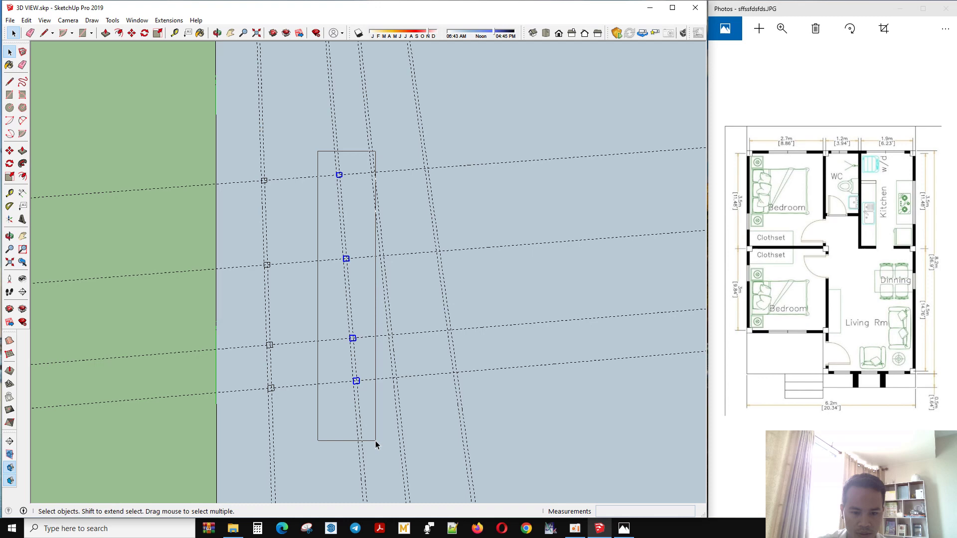
Copy the new column line onto the third guide line and orbit to review the grid.
{"action": "left_click_drag", "start_coordinate": [318, 203], "coordinate": [375, 440]}
{"action": "key", "text": "m"}
{"action": "scroll", "coordinate": [351, 159], "scroll_direction": "up", "scroll_amount": 2}
{"action": "scroll", "coordinate": [329, 159], "scroll_direction": "up", "scroll_amount": 1}
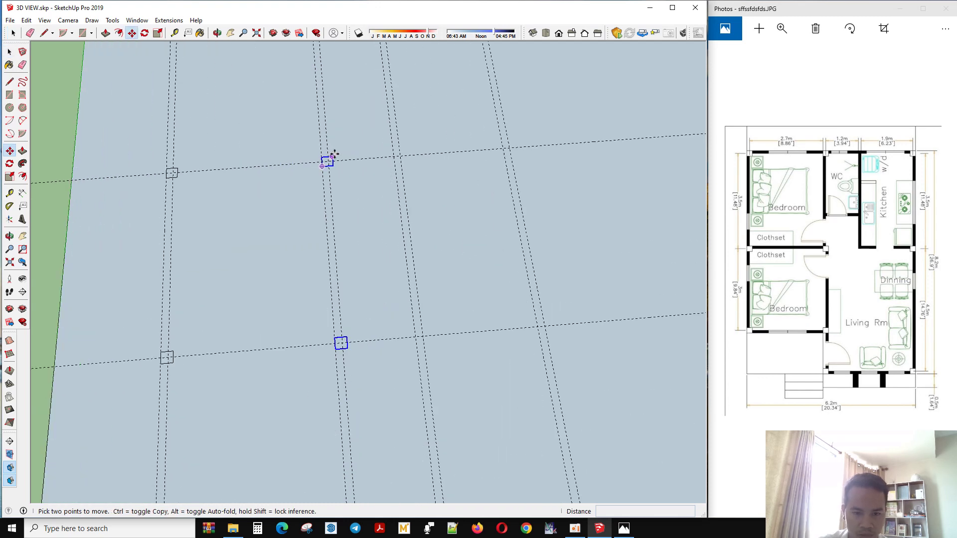
{"action": "left_click", "coordinate": [329, 160]}
{"action": "key", "text": "ctrl"}
{"action": "left_click", "coordinate": [508, 139]}
{"action": "key", "text": "space"}
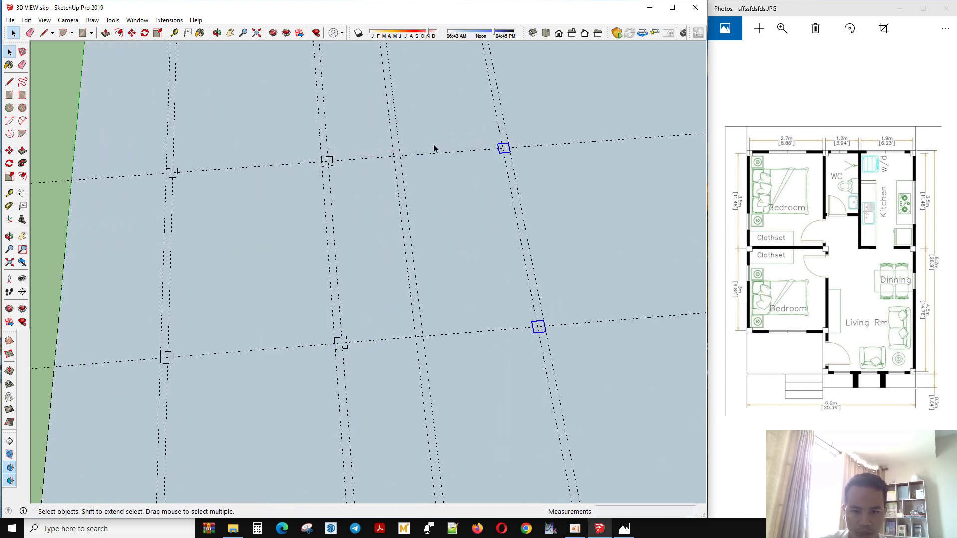
{"action": "scroll", "coordinate": [436, 147], "scroll_direction": "down", "scroll_amount": 2}
{"action": "middle_click_drag", "start_coordinate": [474, 226], "coordinate": [436, 254]}
{"action": "scroll", "coordinate": [424, 160], "scroll_direction": "up", "scroll_amount": 1}
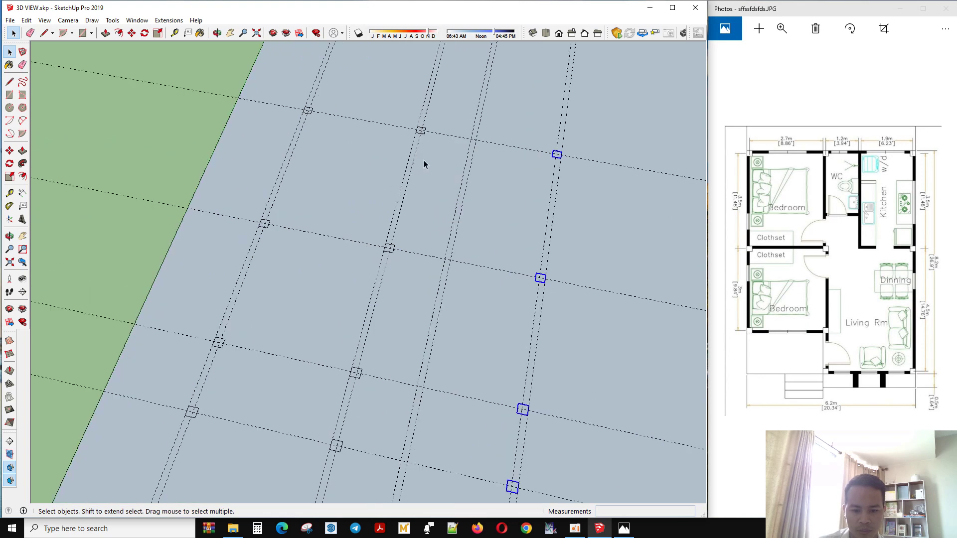